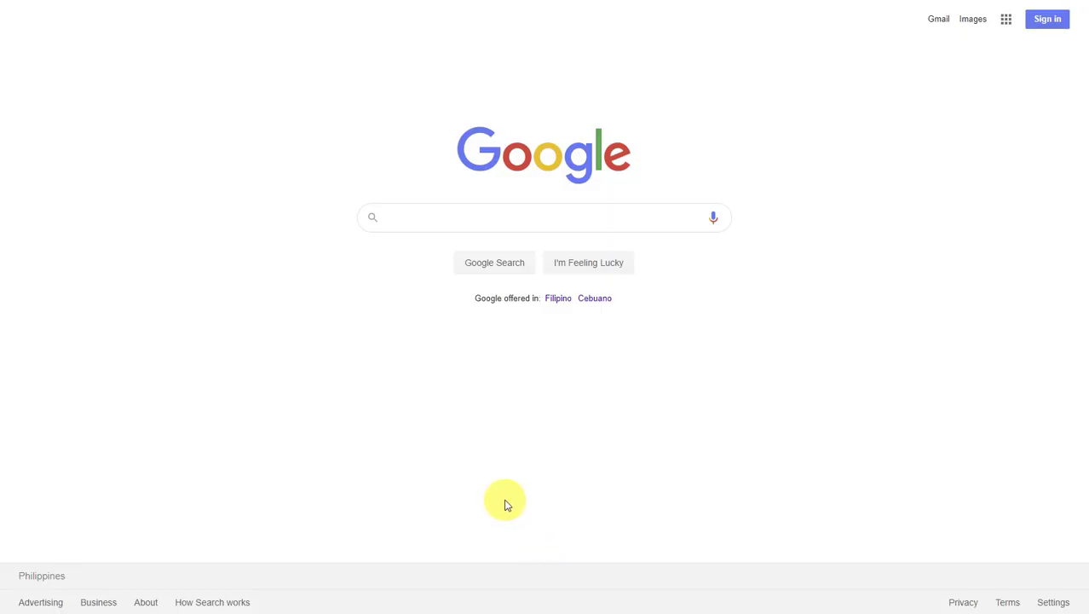
Search Google for 'bluestacks', open bluestacks.com and start the BlueStacks installer download.
click(412, 232)
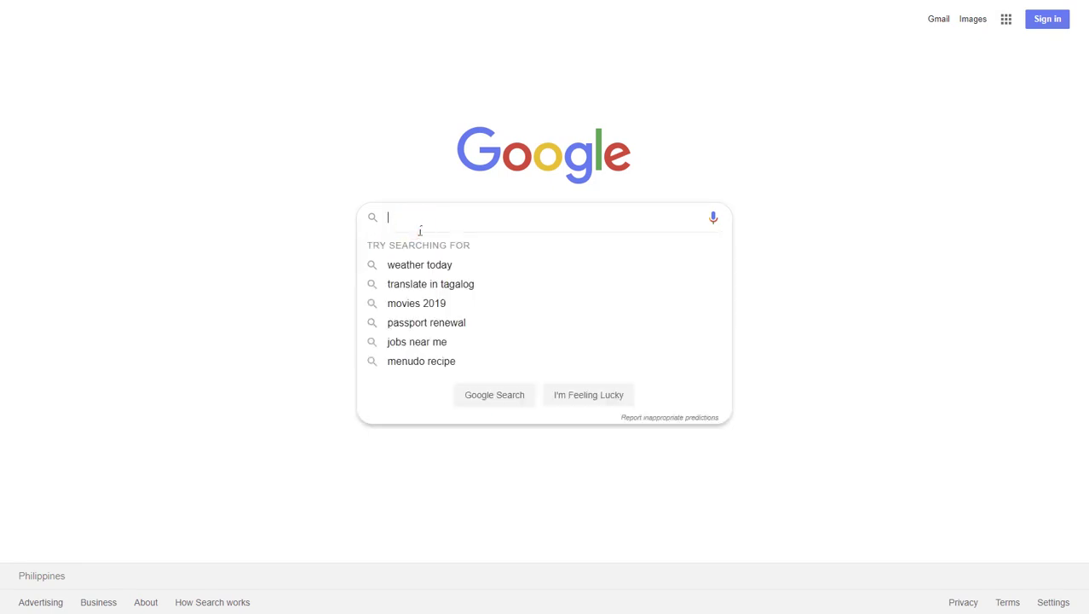
text(bluestacks)
key(Return)
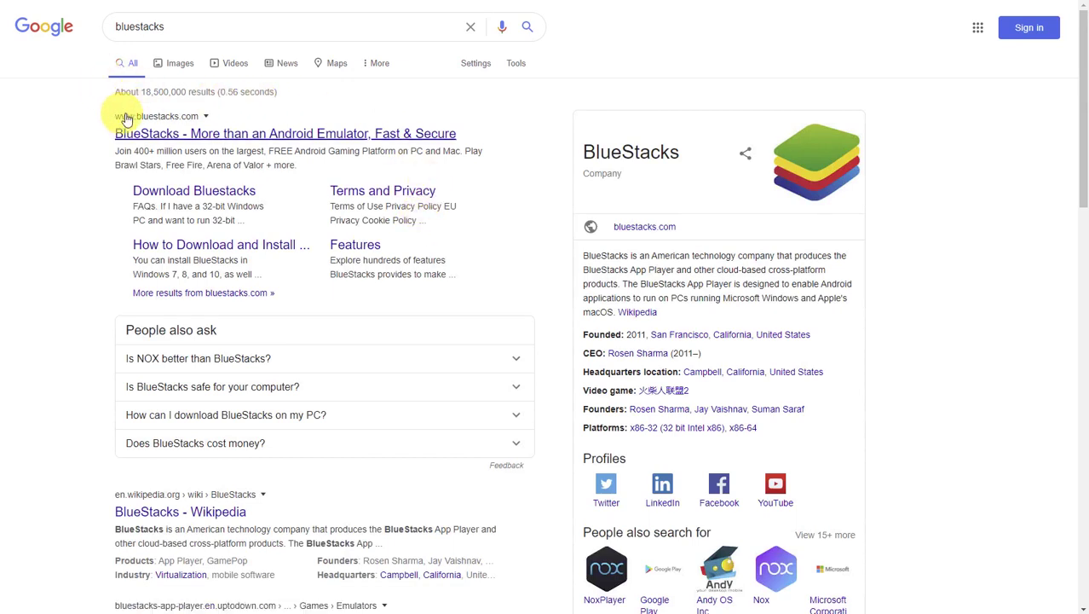
click(265, 135)
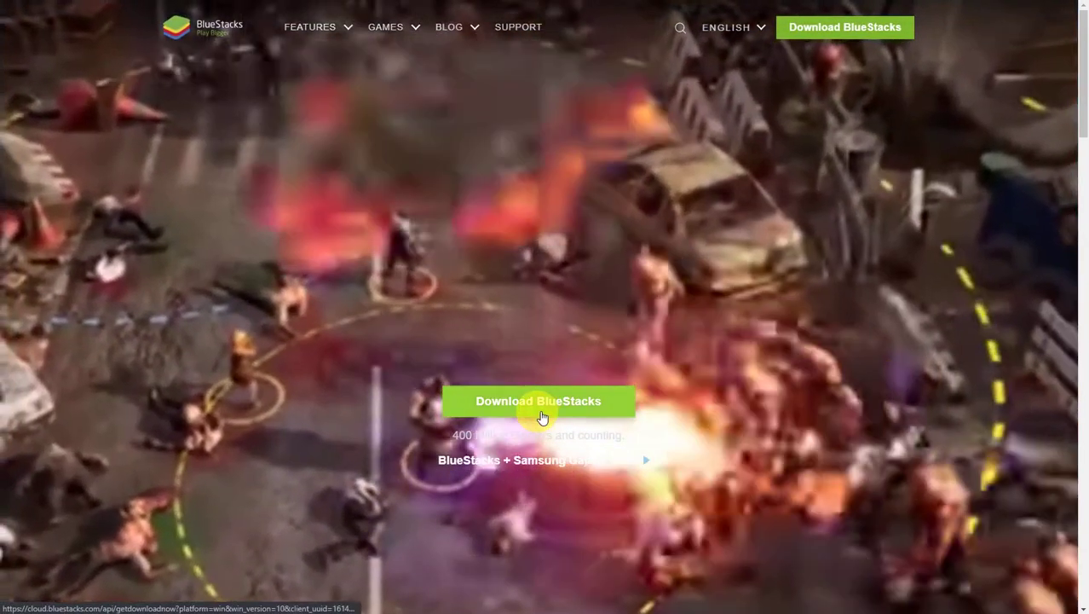
click(544, 419)
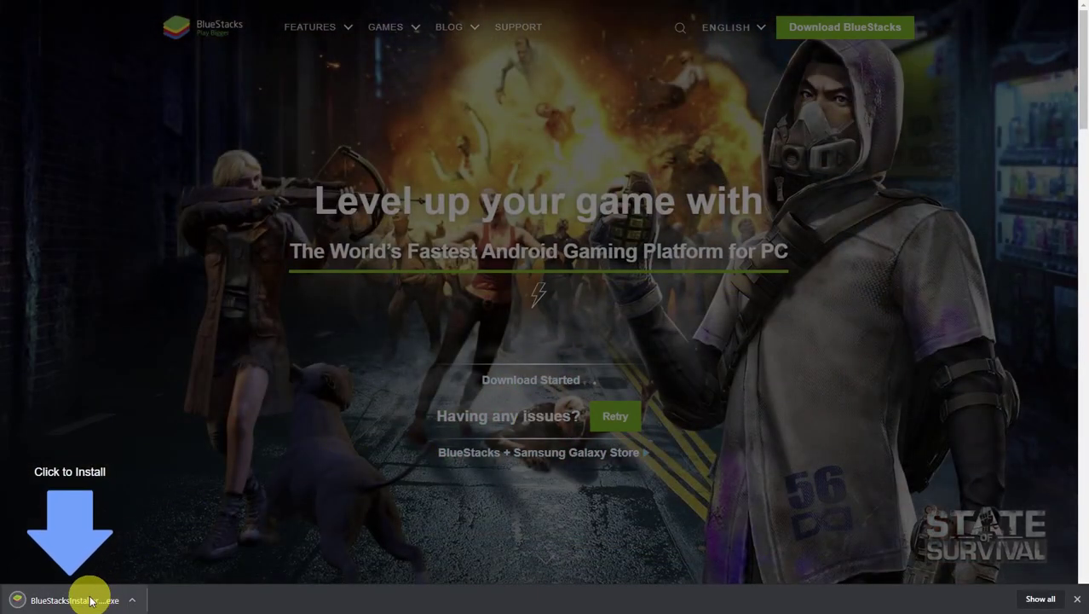
Run the downloaded installer and start the online install, then close it, declining the background download.
click(83, 603)
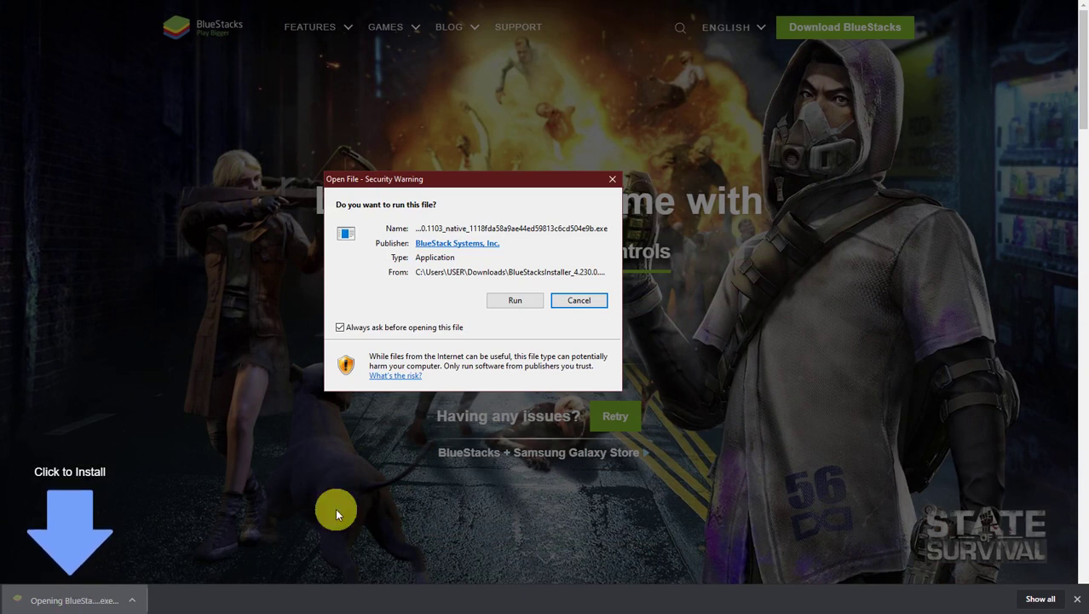
click(502, 307)
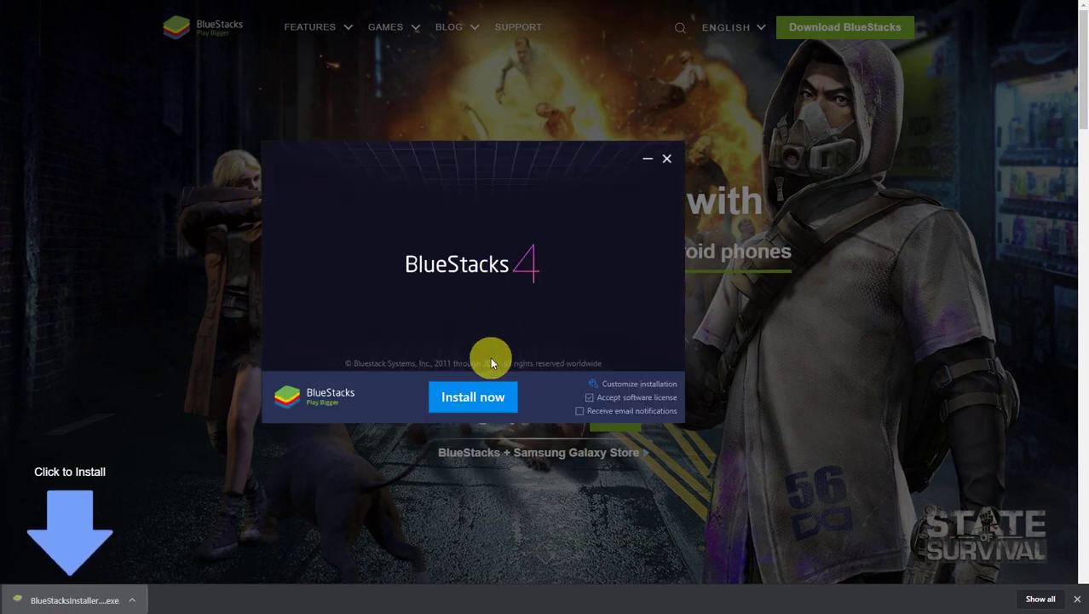
click(474, 398)
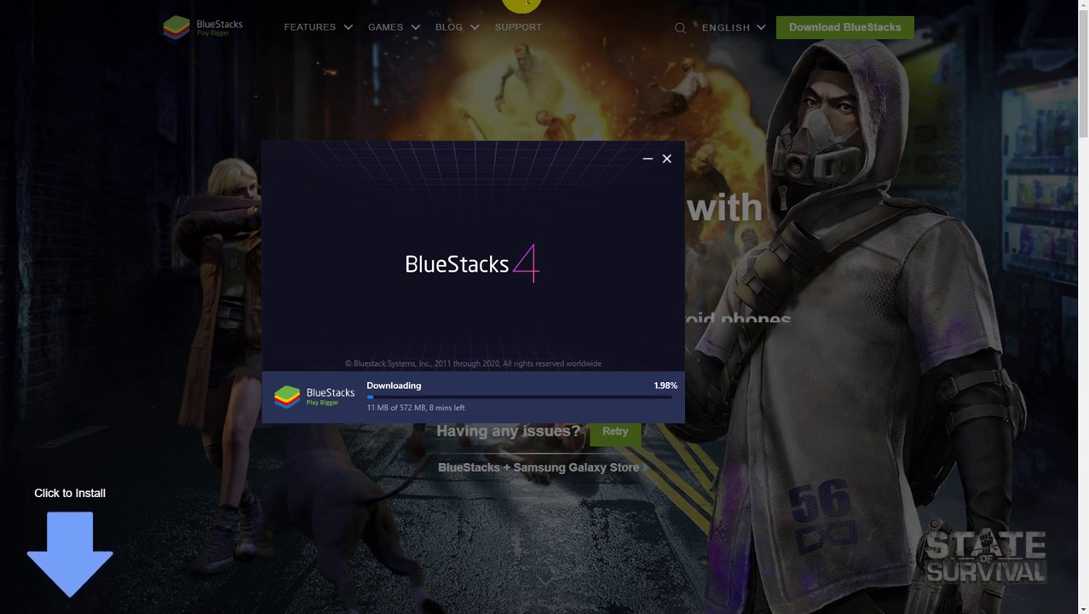
click(669, 159)
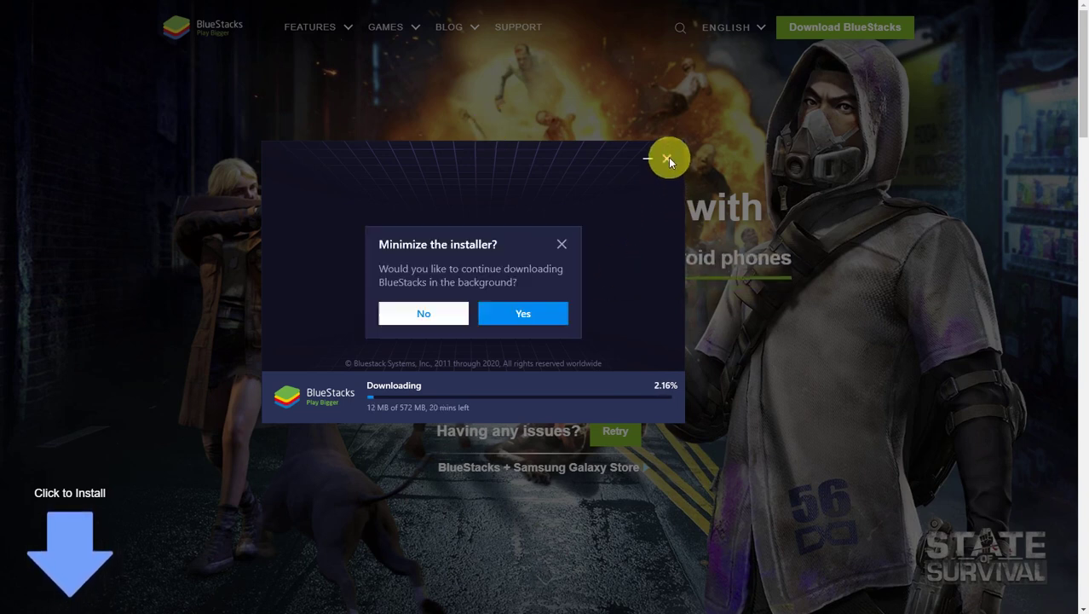
click(418, 314)
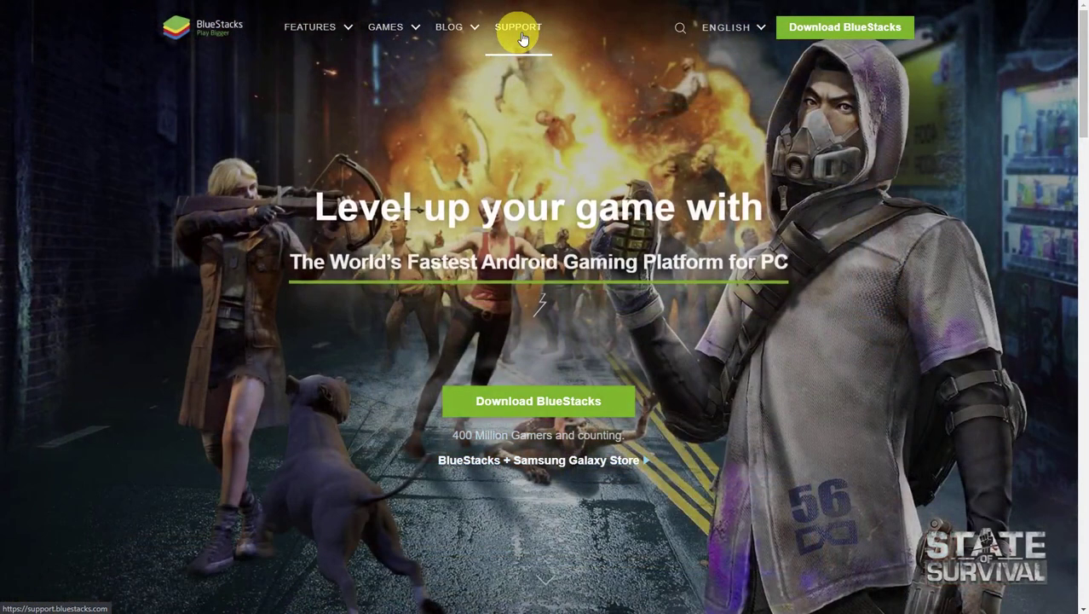
Search the BlueStacks support site for 'offline in' and open the BlueStacks 4 offline installer article.
click(524, 39)
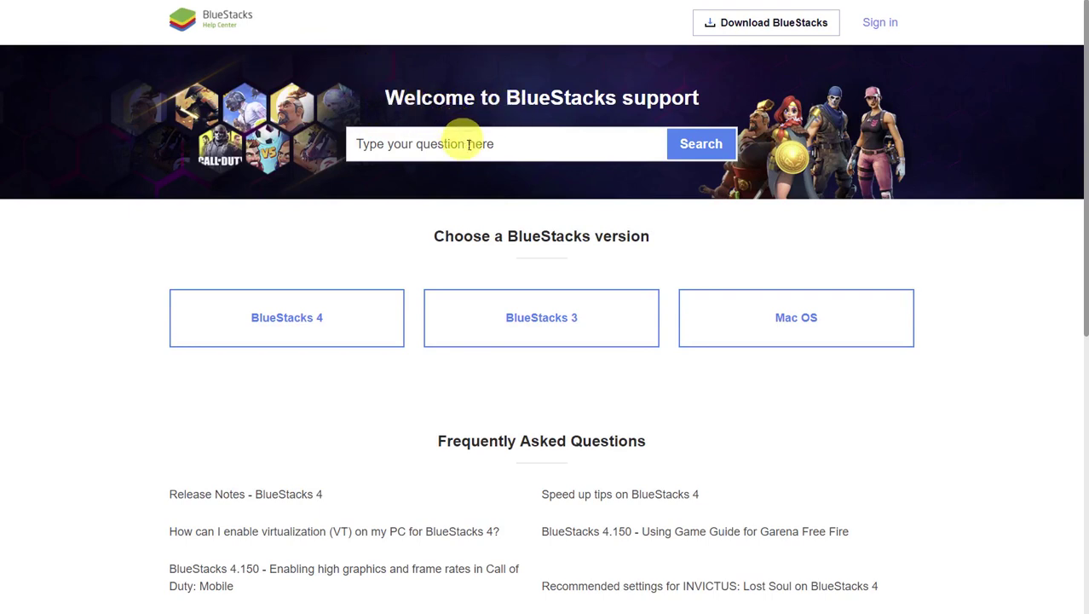
click(467, 144)
text(of)
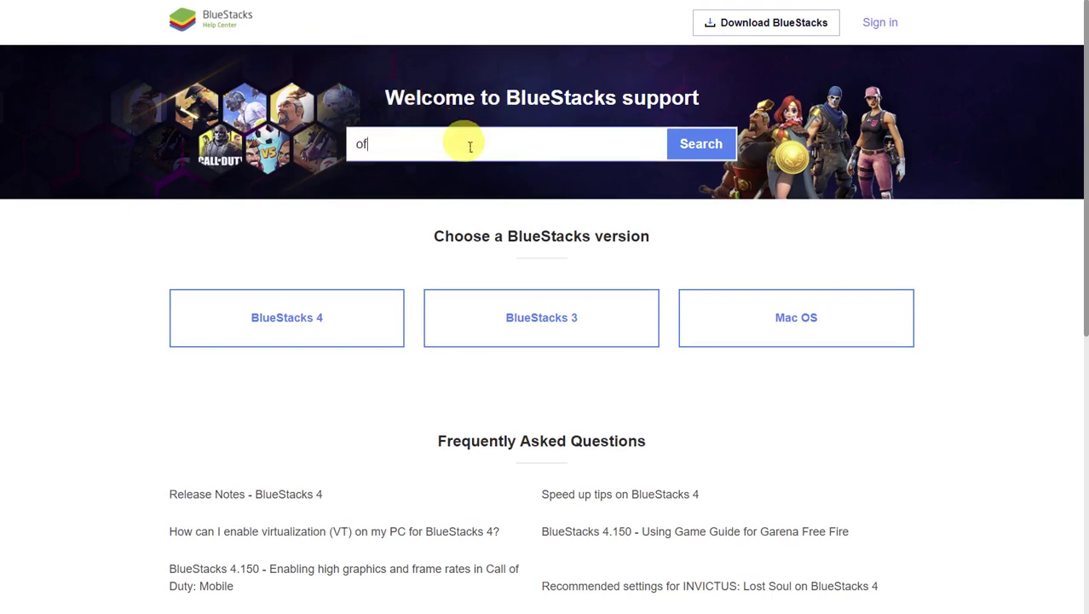
text(fline installer)
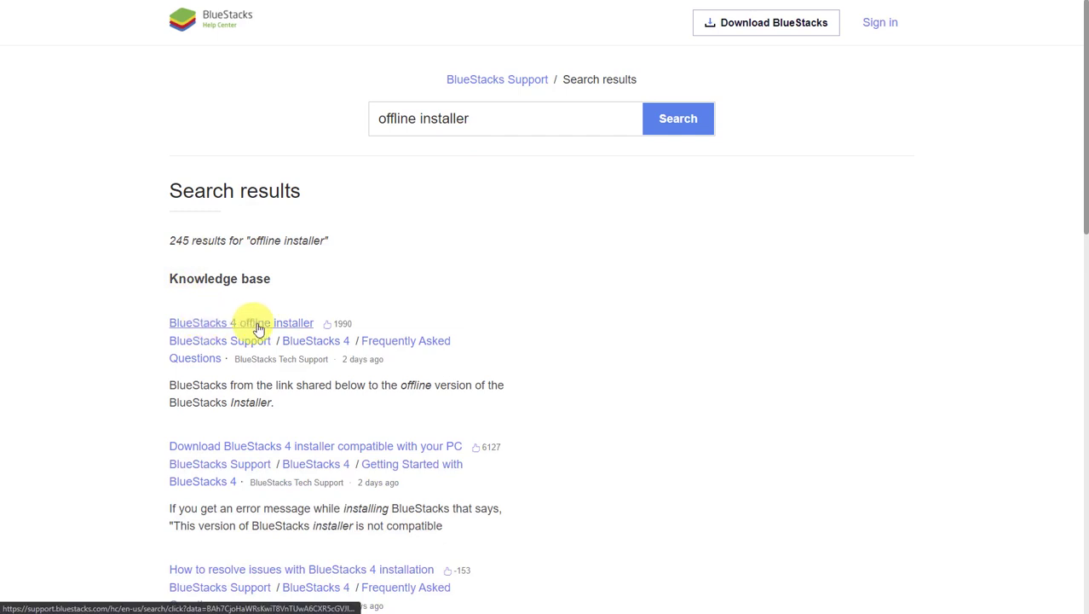
click(219, 328)
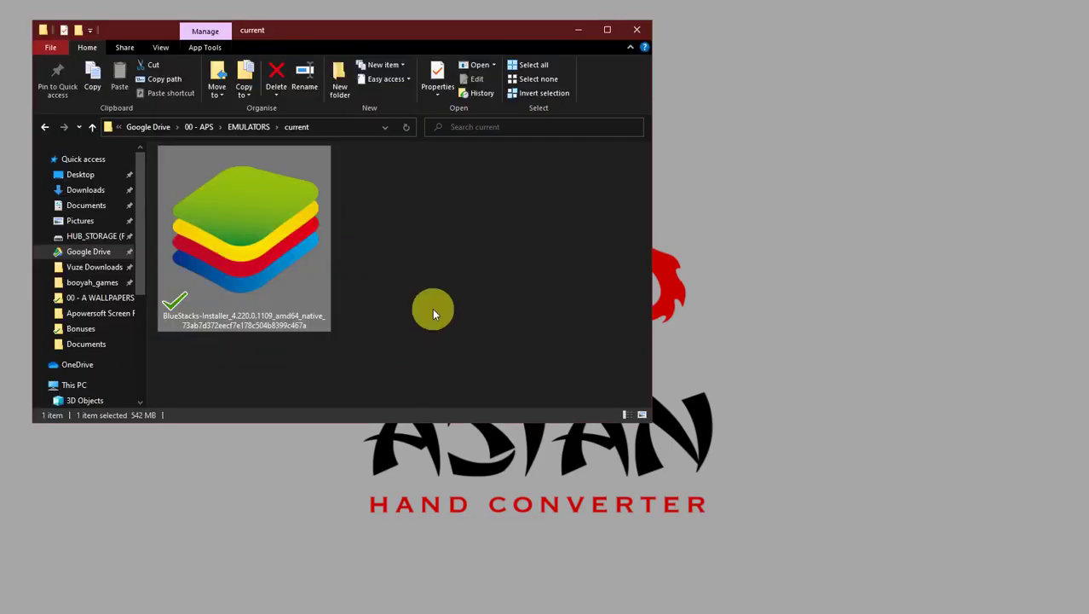
Run the offline BlueStacks installer from the 'current' folder, install it, and minimize Explorer.
double_click(278, 252)
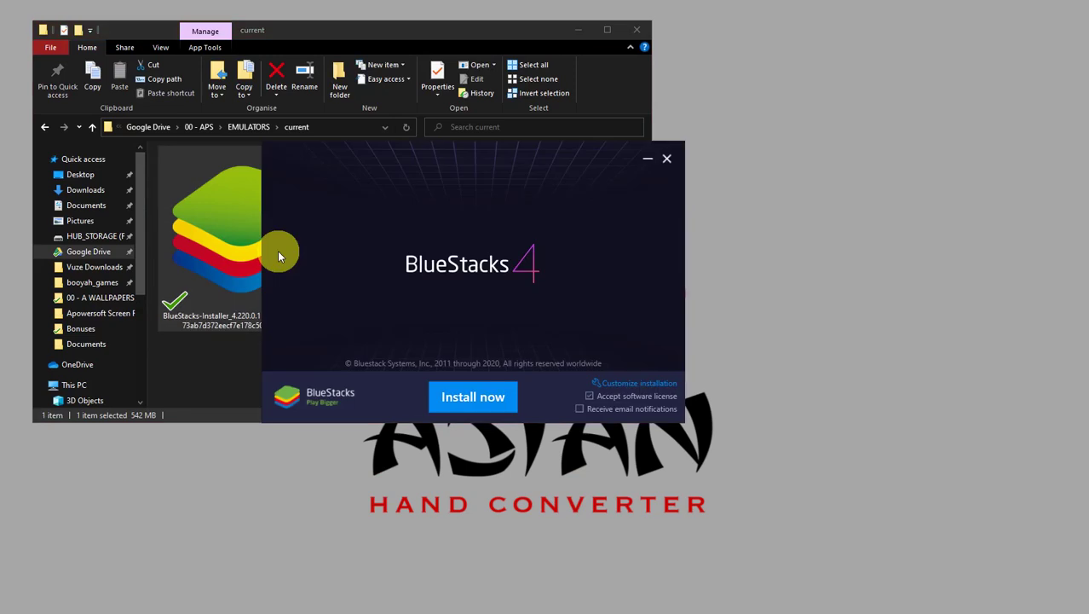
click(465, 395)
click(573, 32)
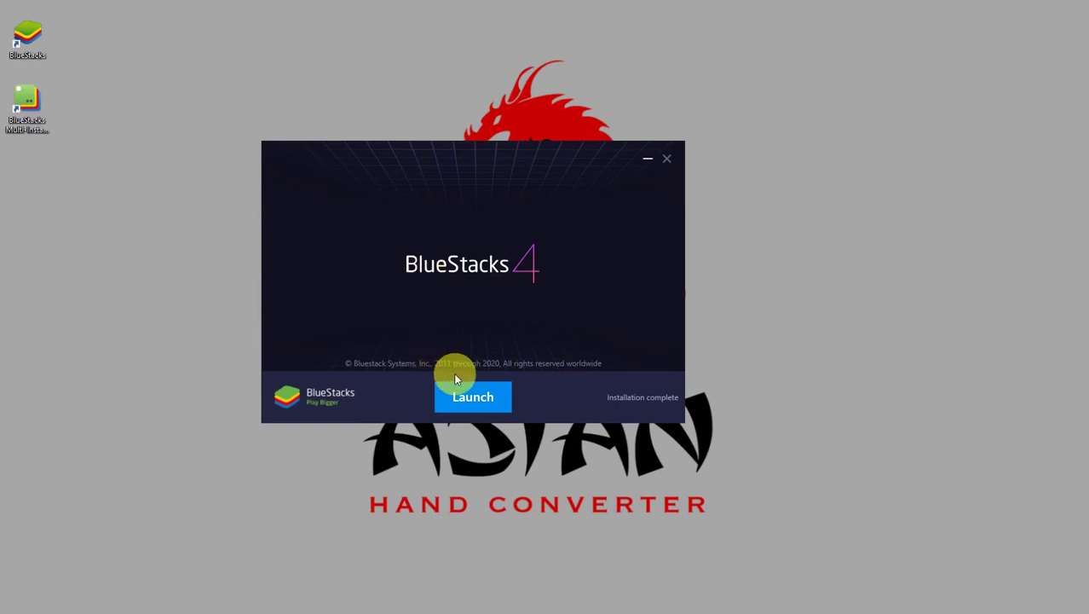
Launch the freshly installed BlueStacks, switch to My games, and shift the window slightly left.
click(471, 397)
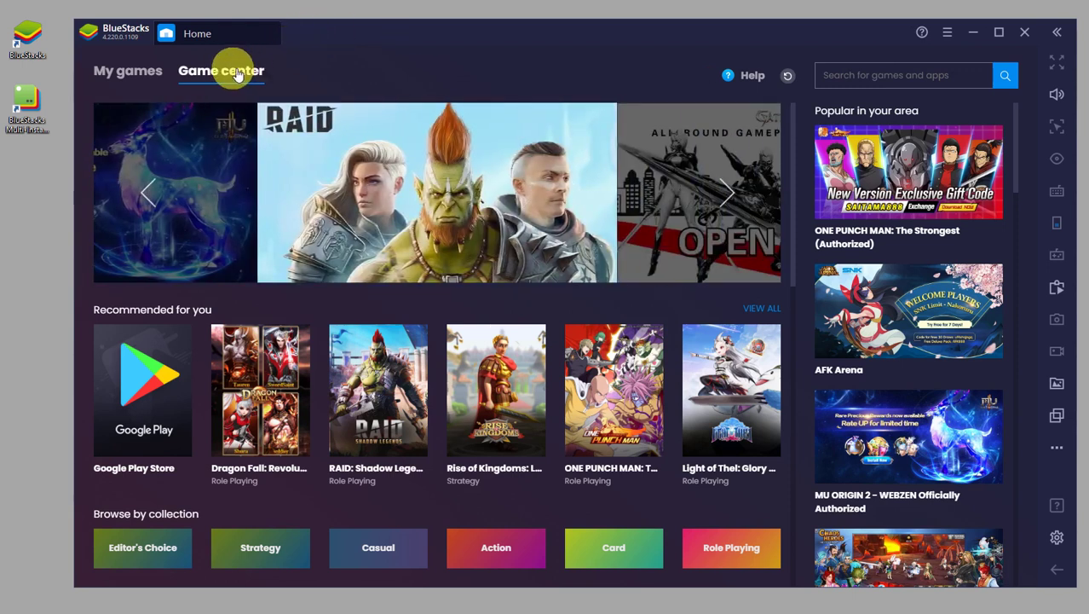
click(126, 75)
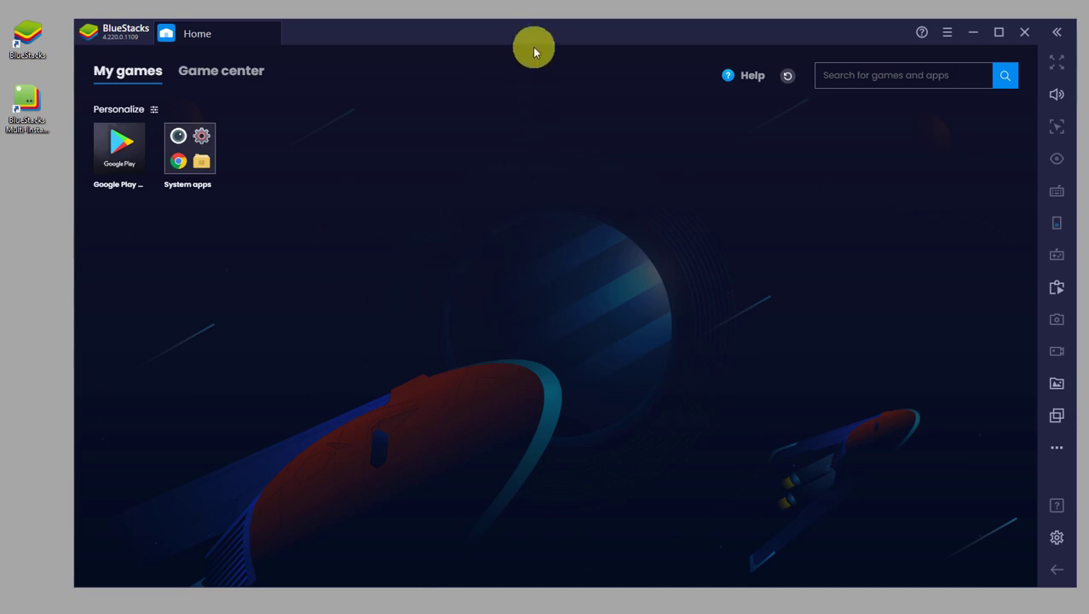
drag(532, 41, 516, 32)
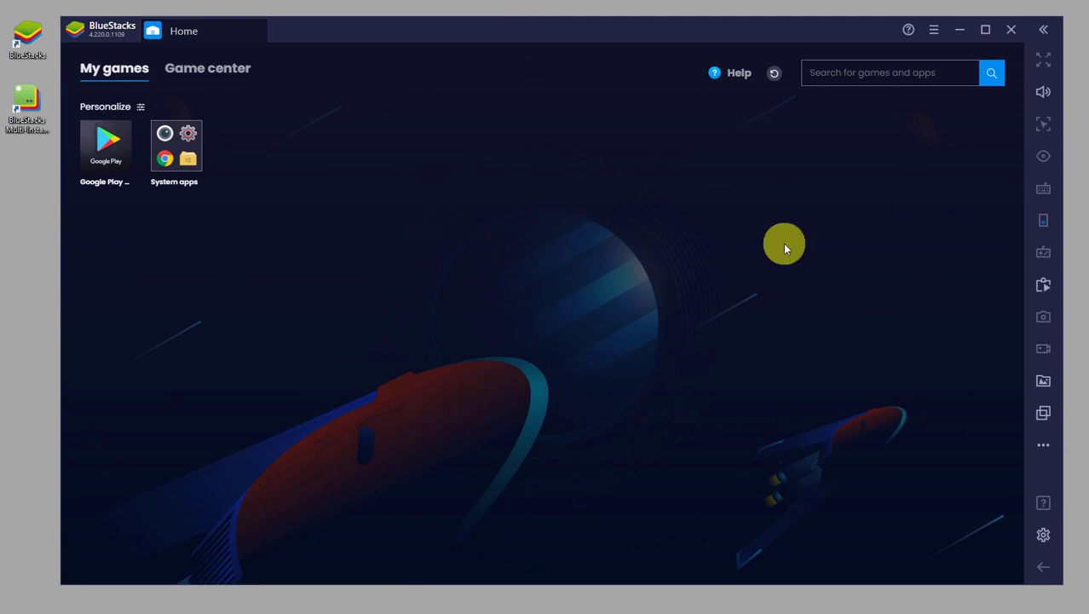
Change the display resolution to Portrait (Phone mode), save, and restart BlueStacks.
click(1043, 535)
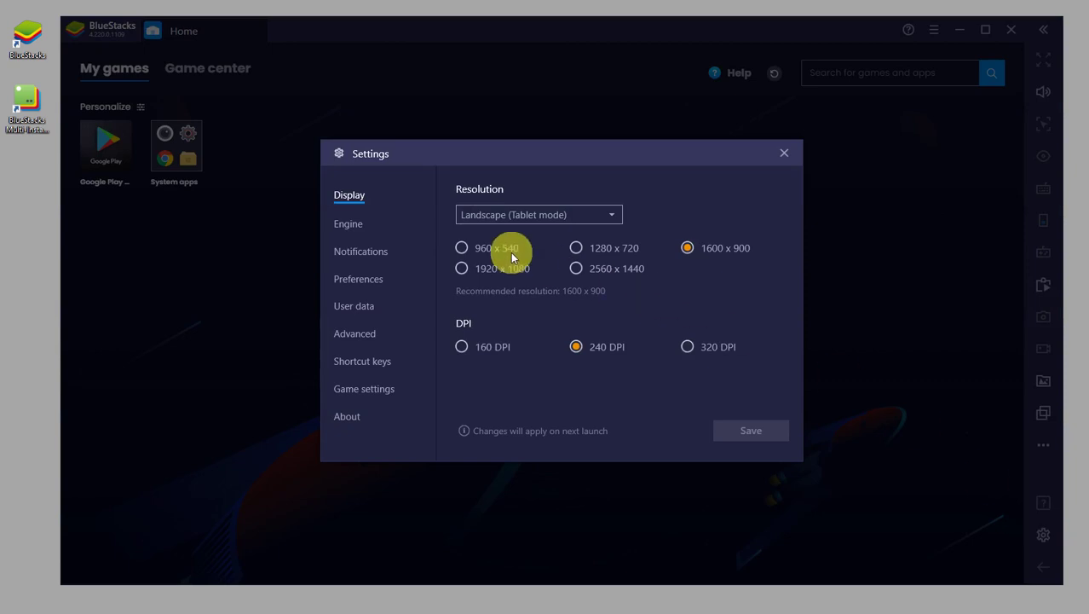
click(614, 214)
click(536, 254)
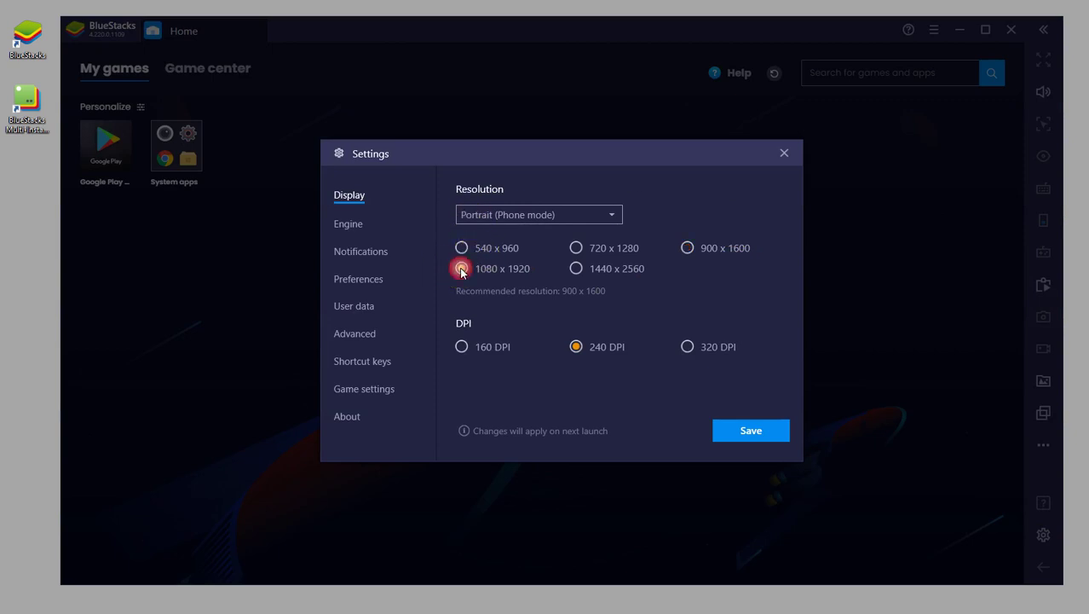
click(737, 431)
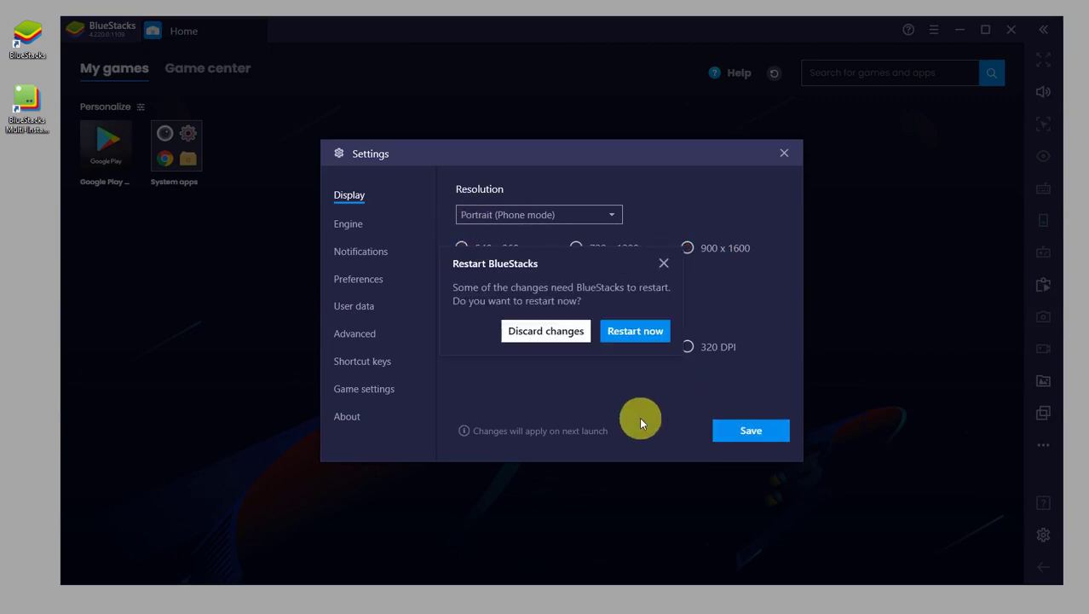
click(625, 332)
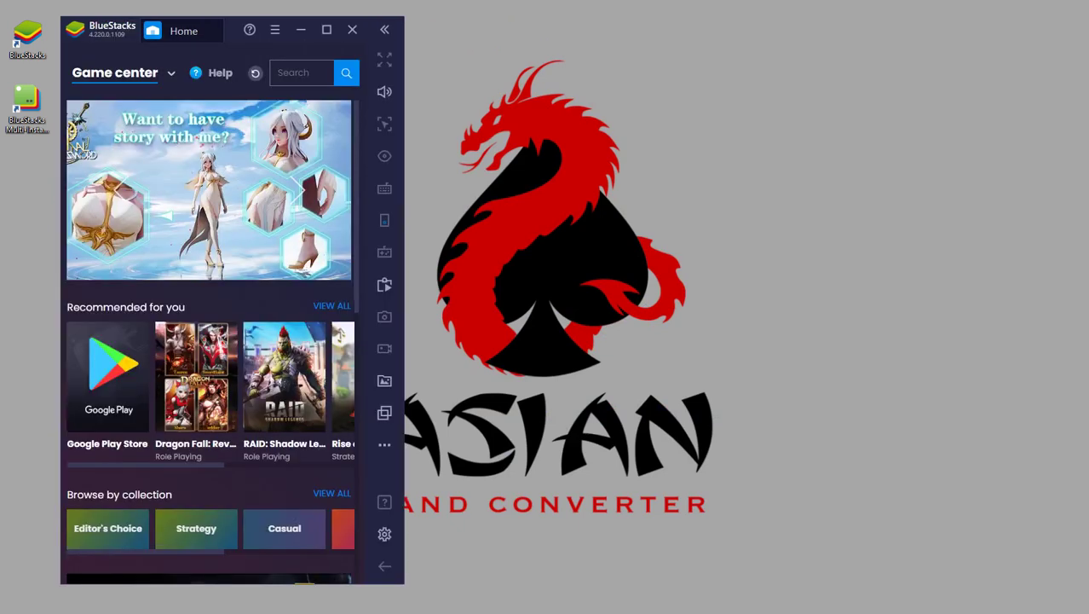
Drag the portrait window to the screen centre and select My games from the page dropdown.
drag(231, 29, 476, 29)
click(397, 72)
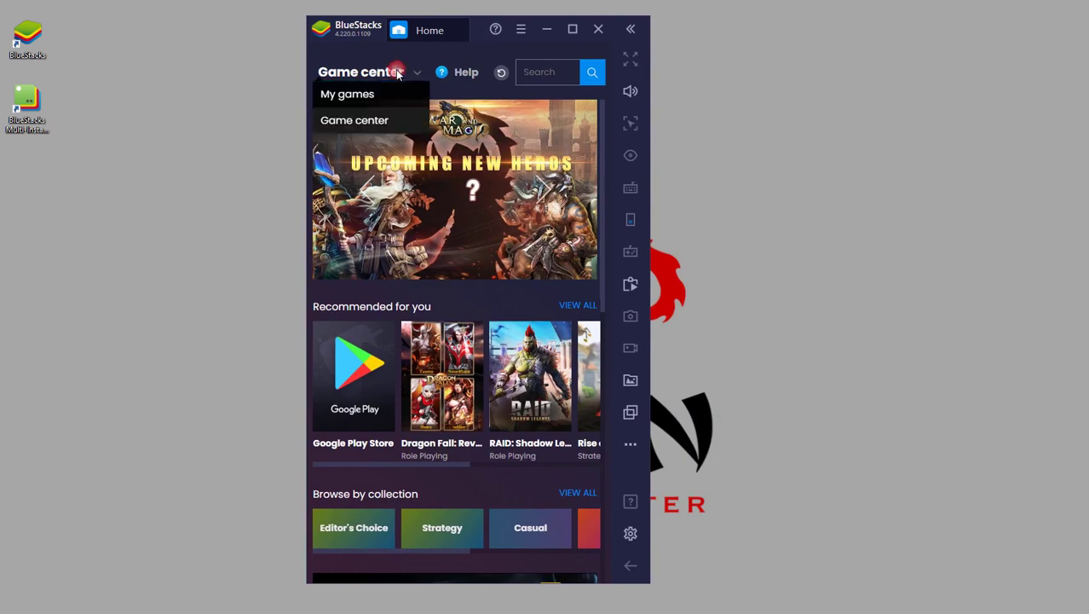
click(361, 120)
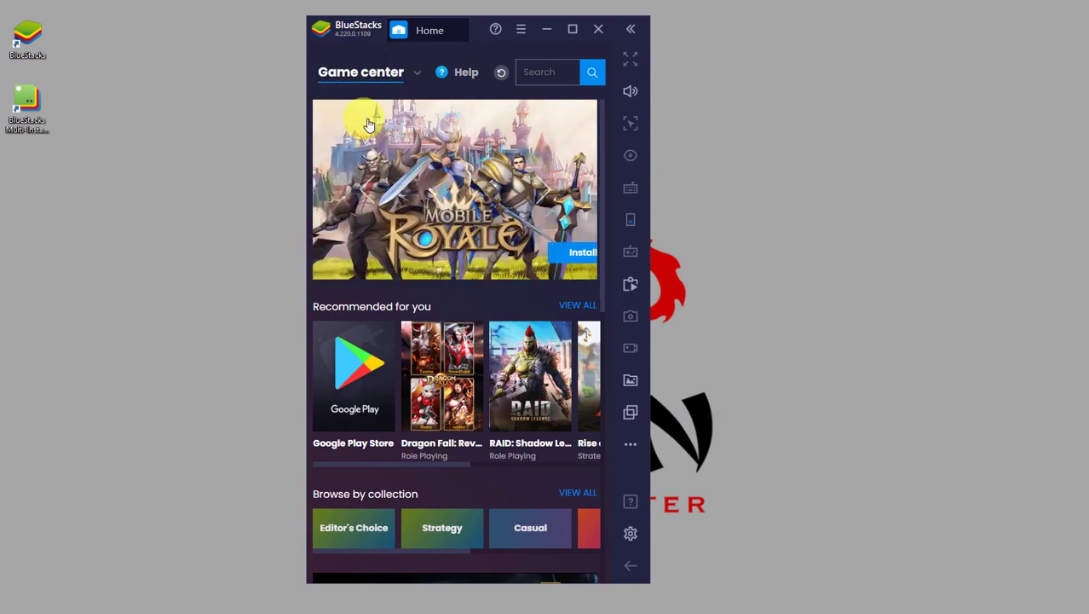
click(363, 71)
click(354, 95)
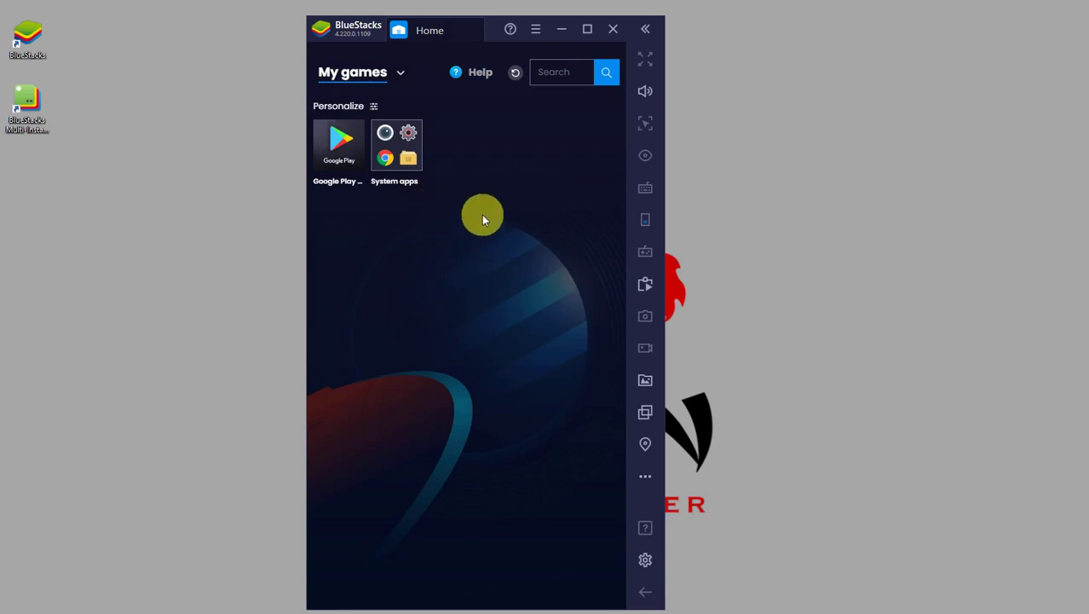
Open Android Settings from the System apps folder, going home once and reopening it.
click(401, 149)
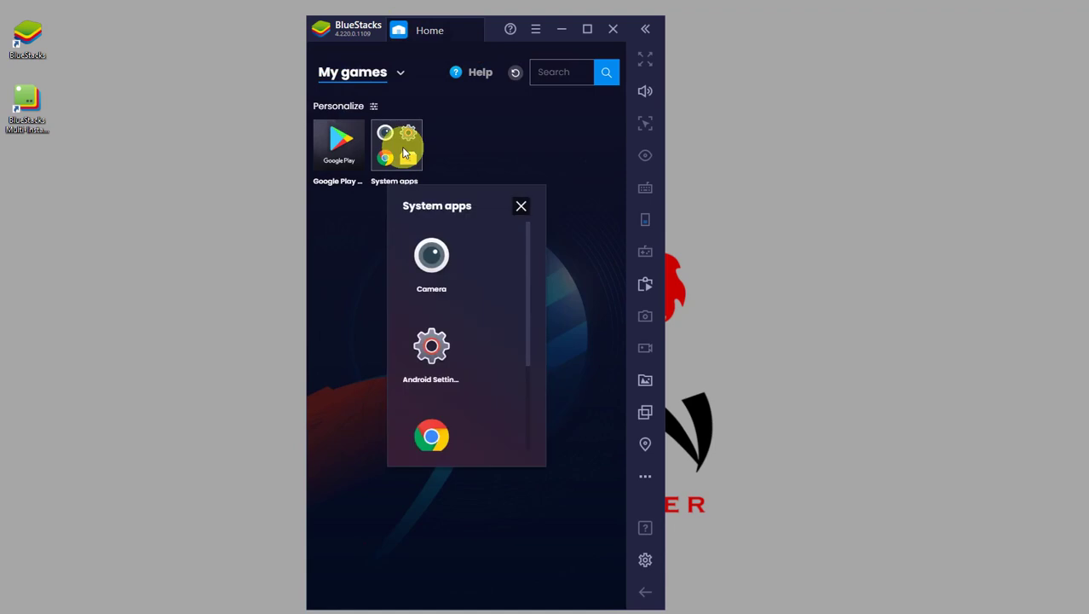
click(431, 346)
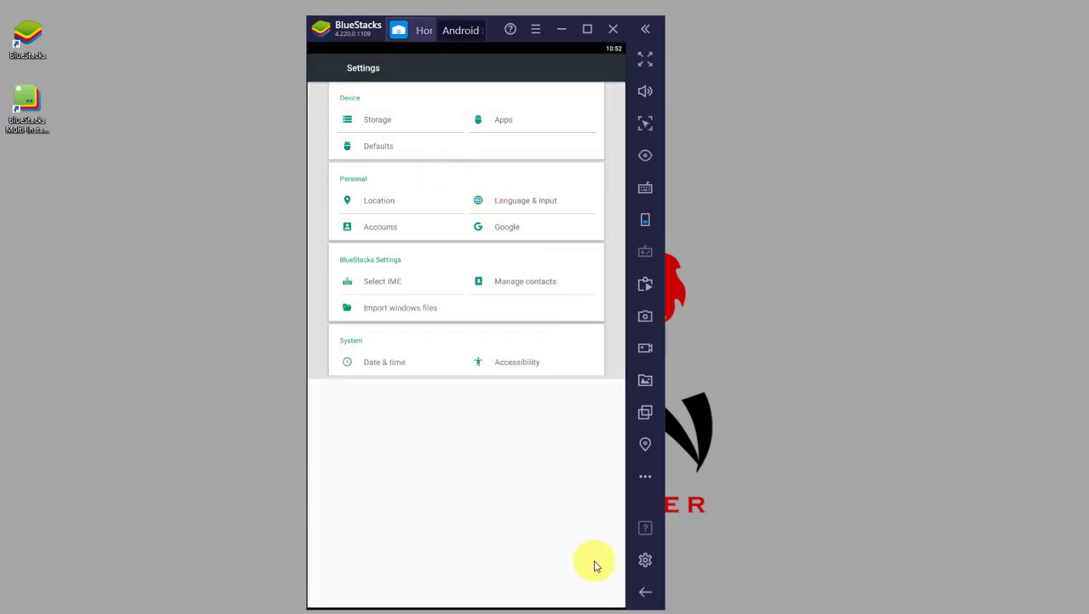
click(645, 591)
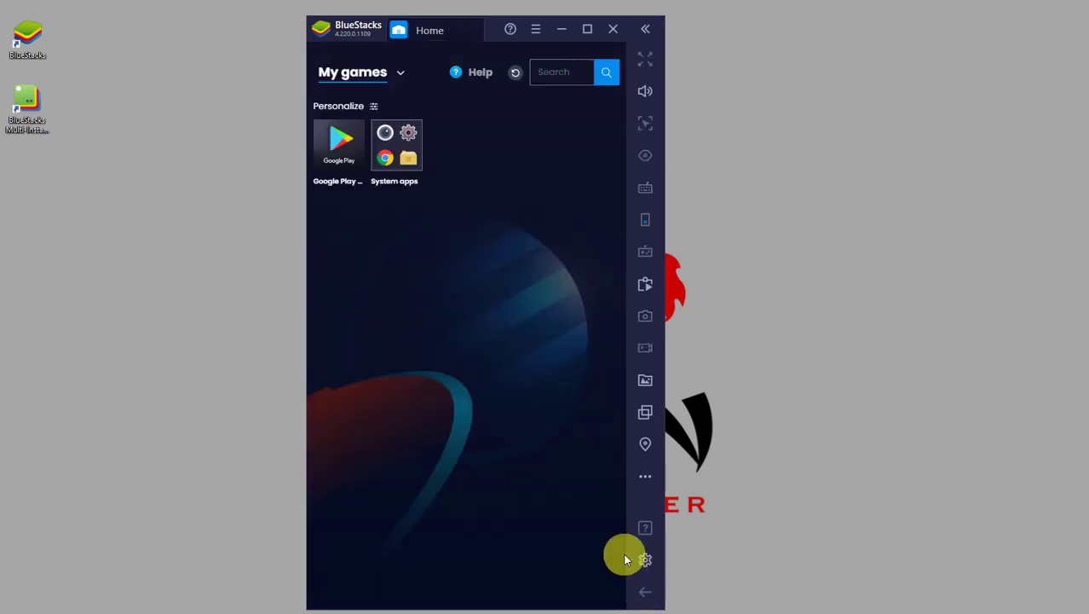
click(416, 150)
click(437, 348)
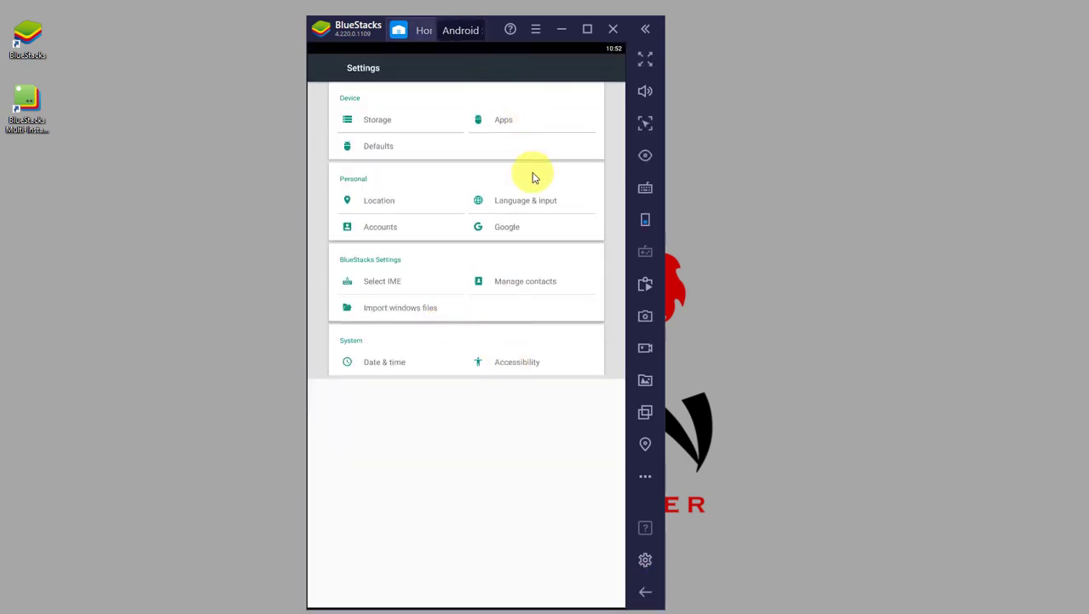
Switch between the Home and Android Settings tabs, then close the Android Settings tab.
click(415, 31)
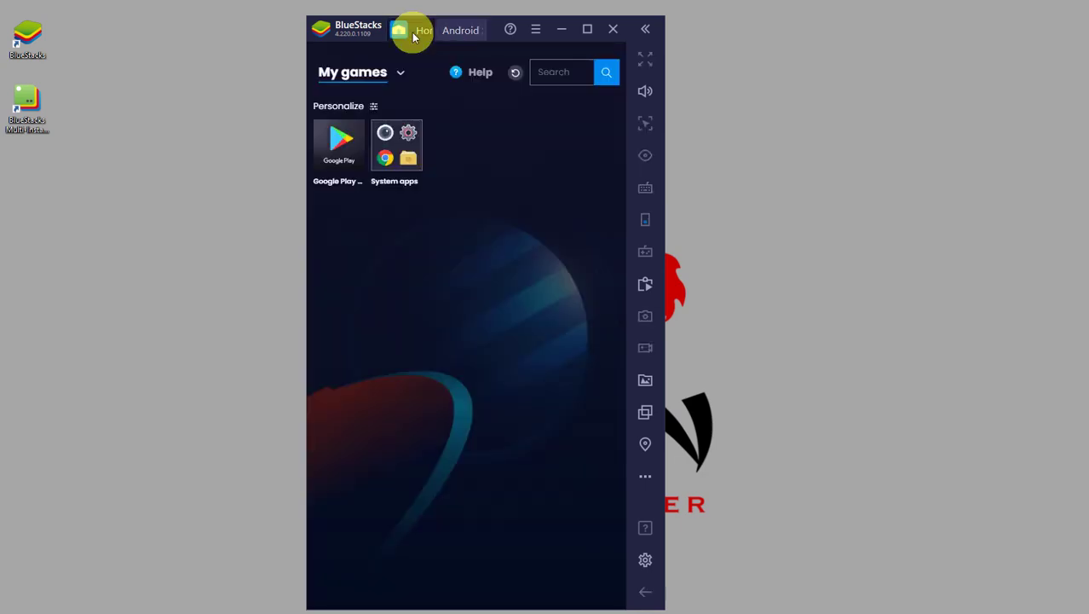
click(459, 31)
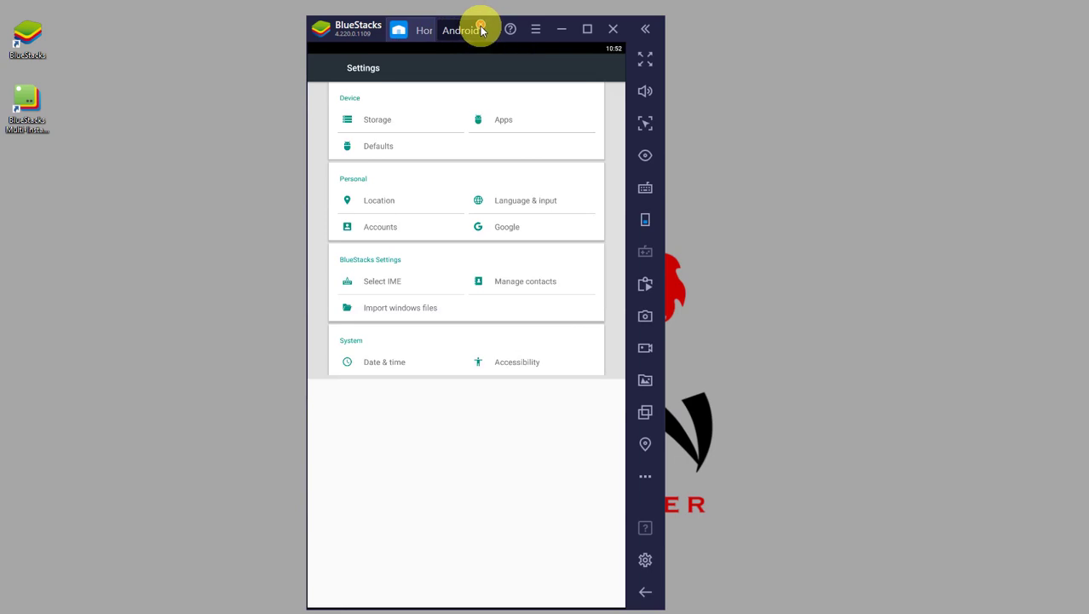
click(481, 29)
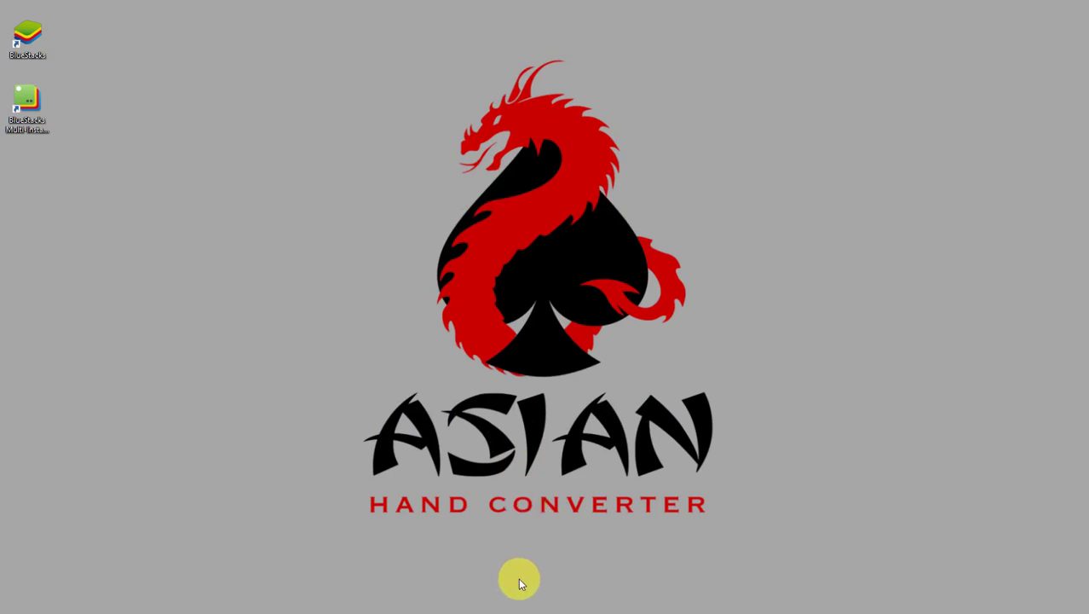
Restore the BlueStacks window from the taskbar, showing the My games home screen.
click(531, 610)
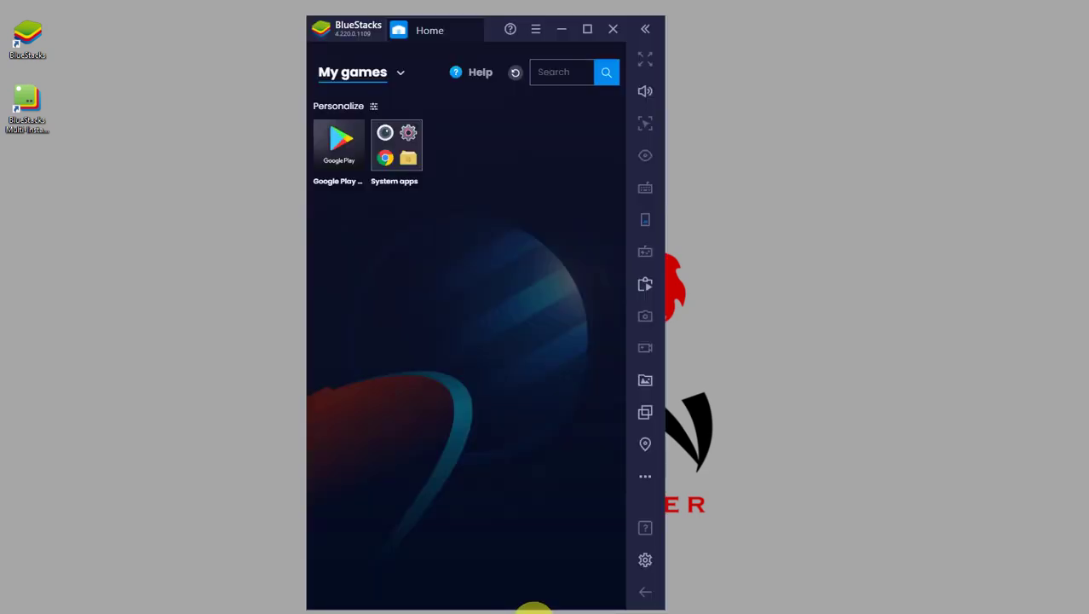
Search Google for 'red dragon poker' and open the official rdp666.com site.
click(518, 610)
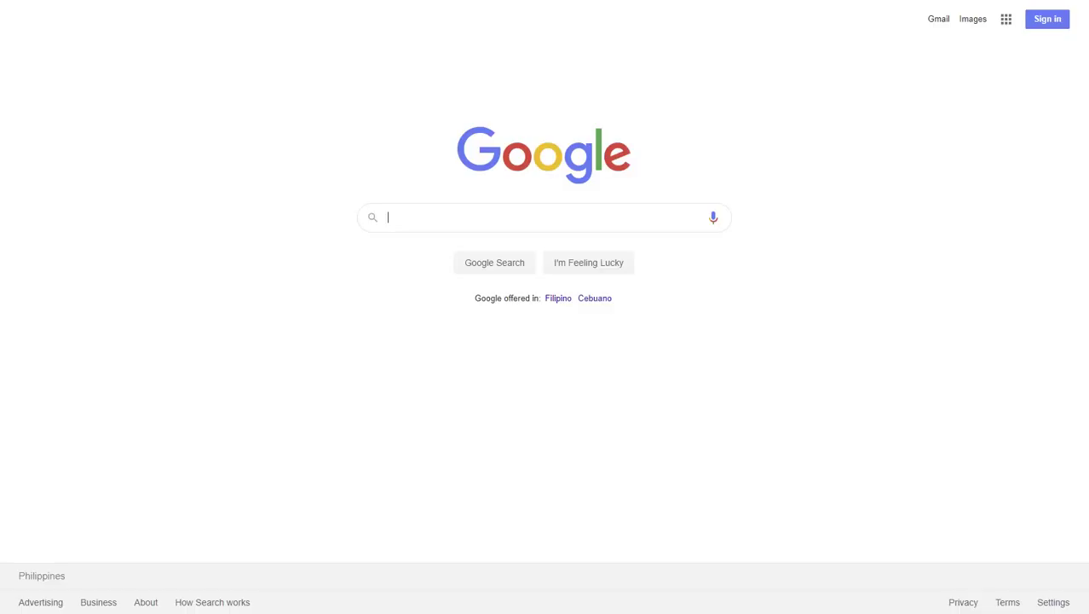
text(red)
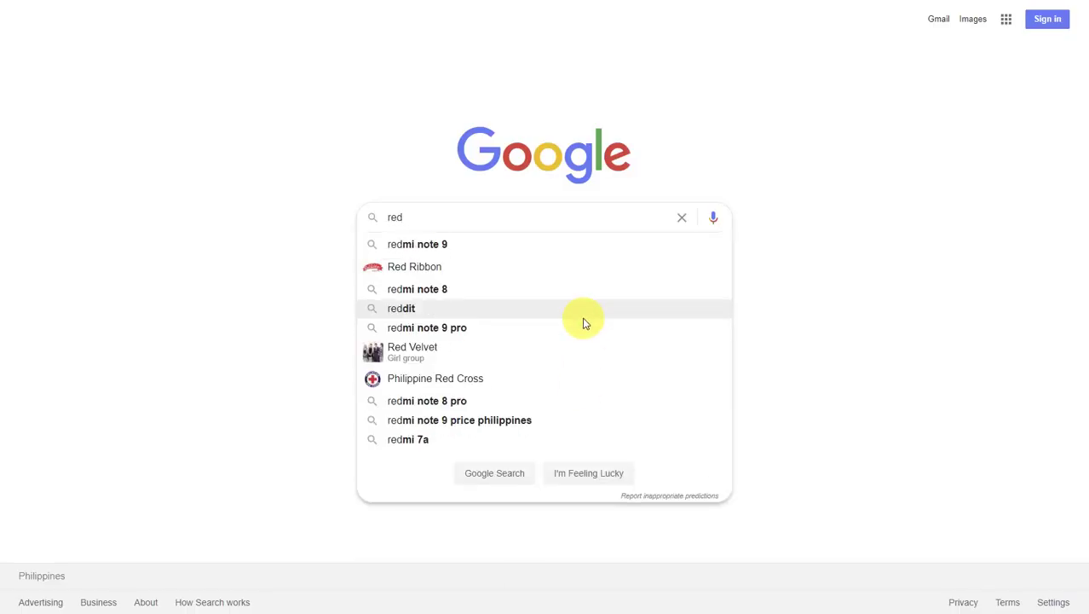
text( drago)
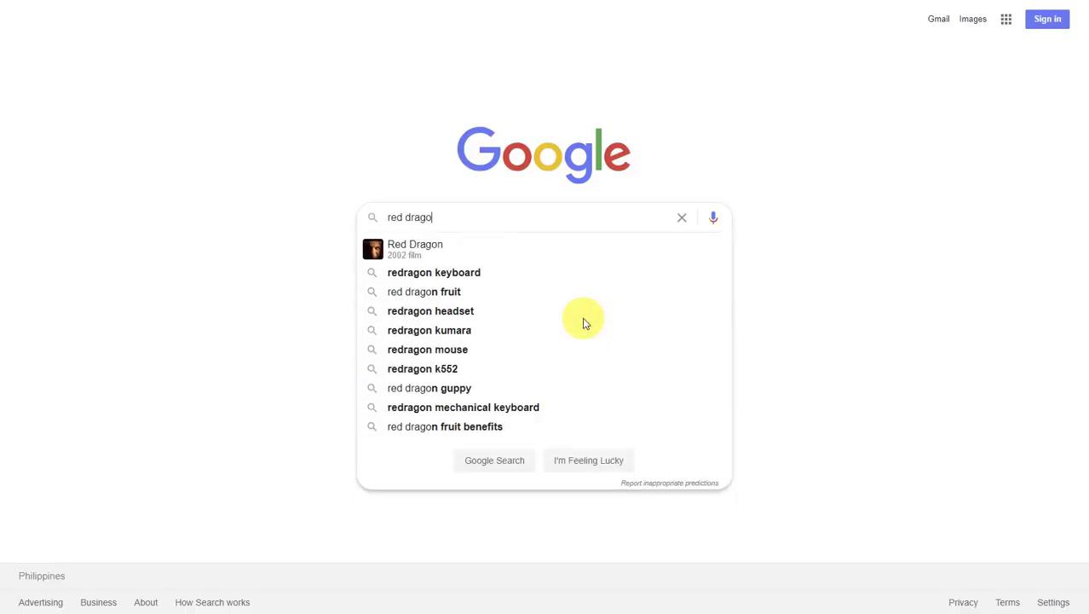
text(n poker)
key(Return)
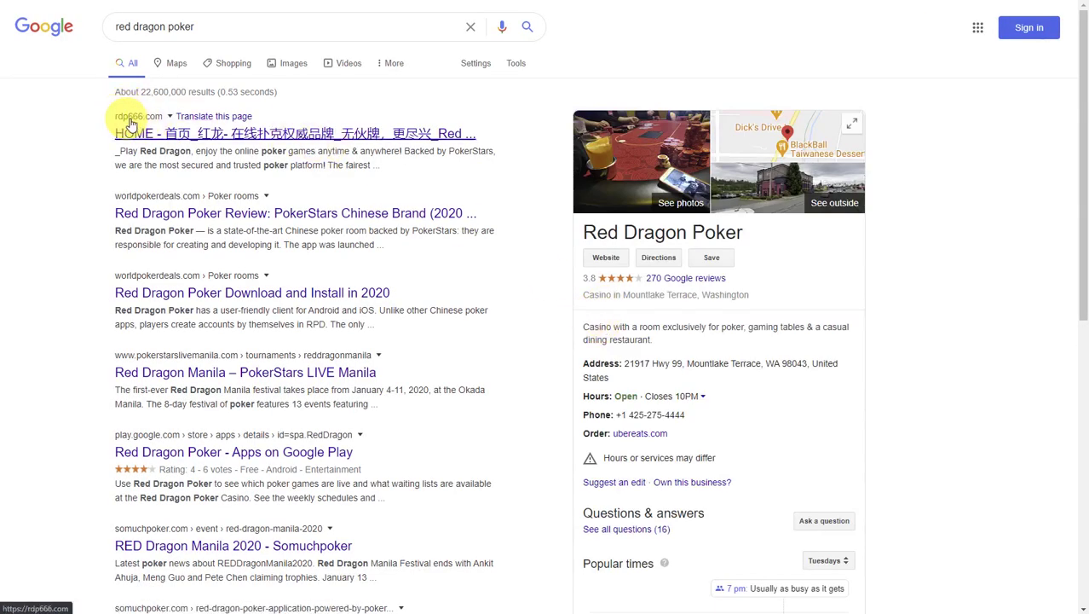
click(160, 134)
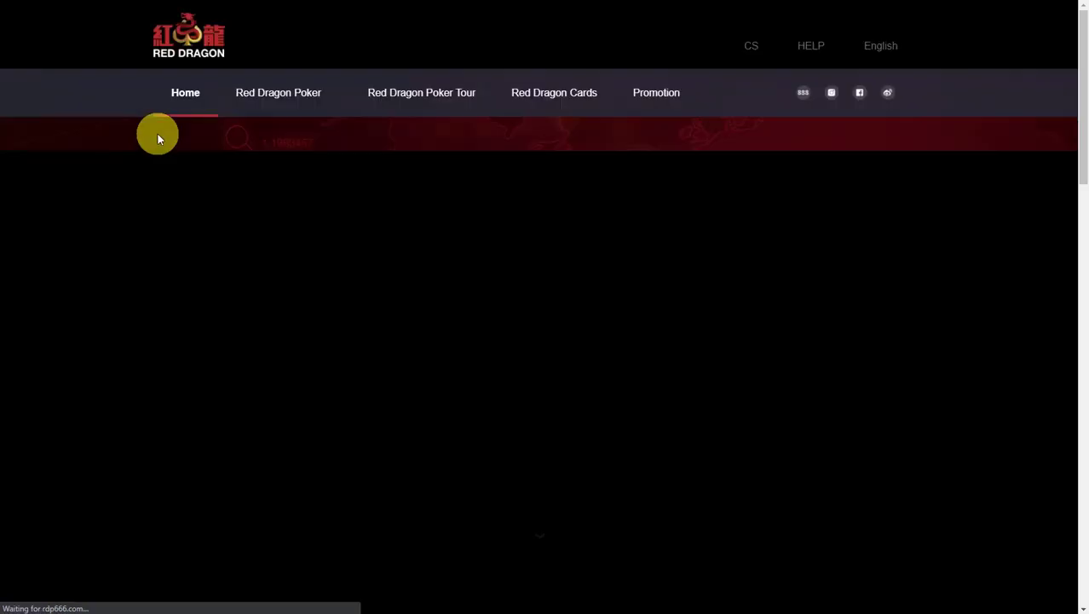
On the Red Dragon Poker App page, download the Android Main/Overseas APK.
mouse_move(308, 98)
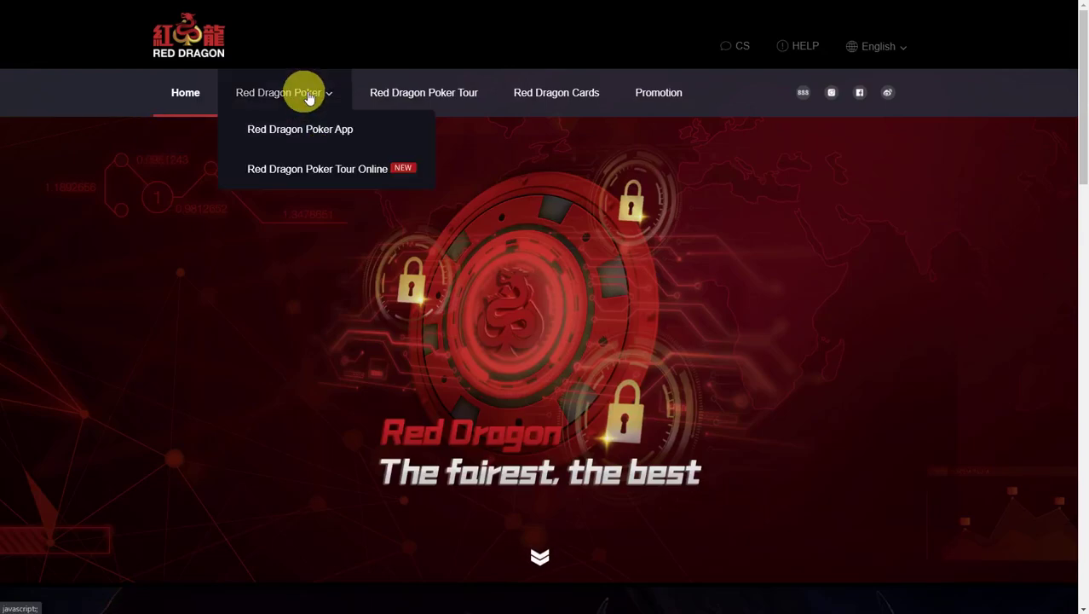
click(321, 136)
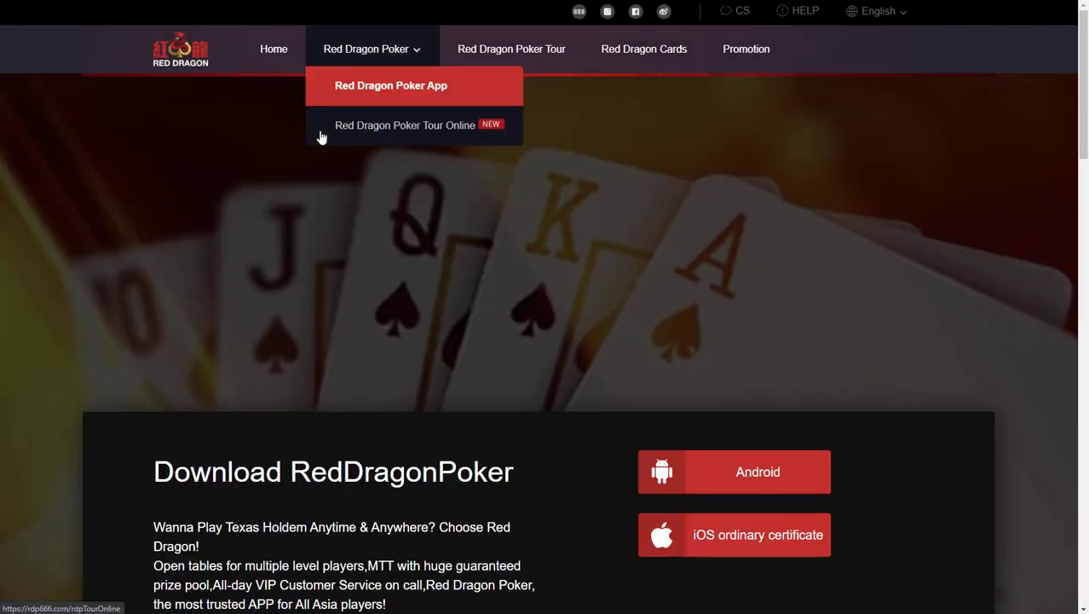
scroll(563, 189, down, 3)
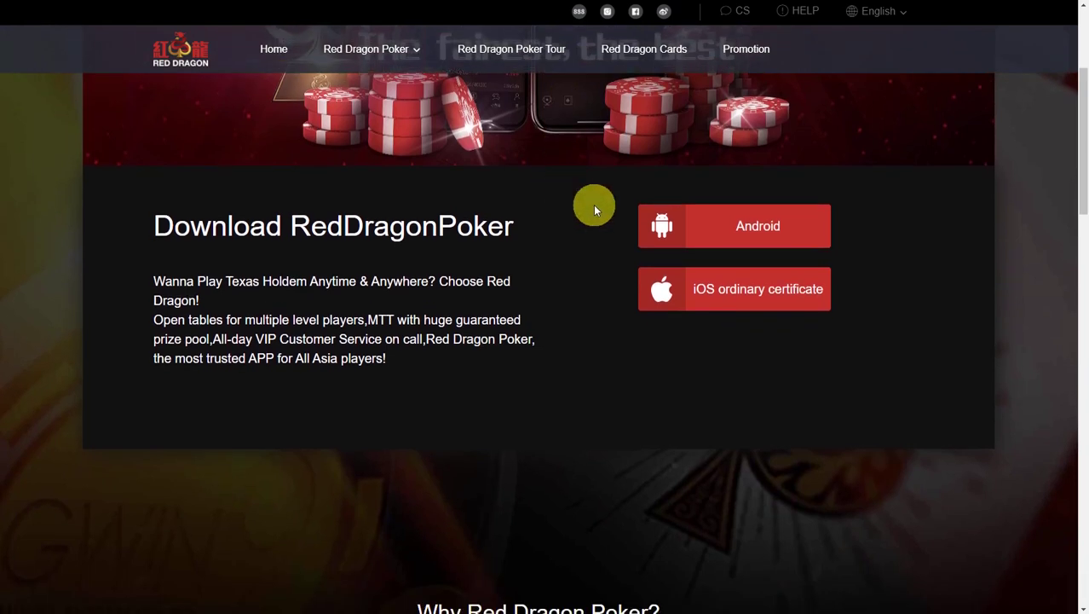
click(766, 229)
scroll(608, 368, down, 1)
scroll(607, 368, down, 1)
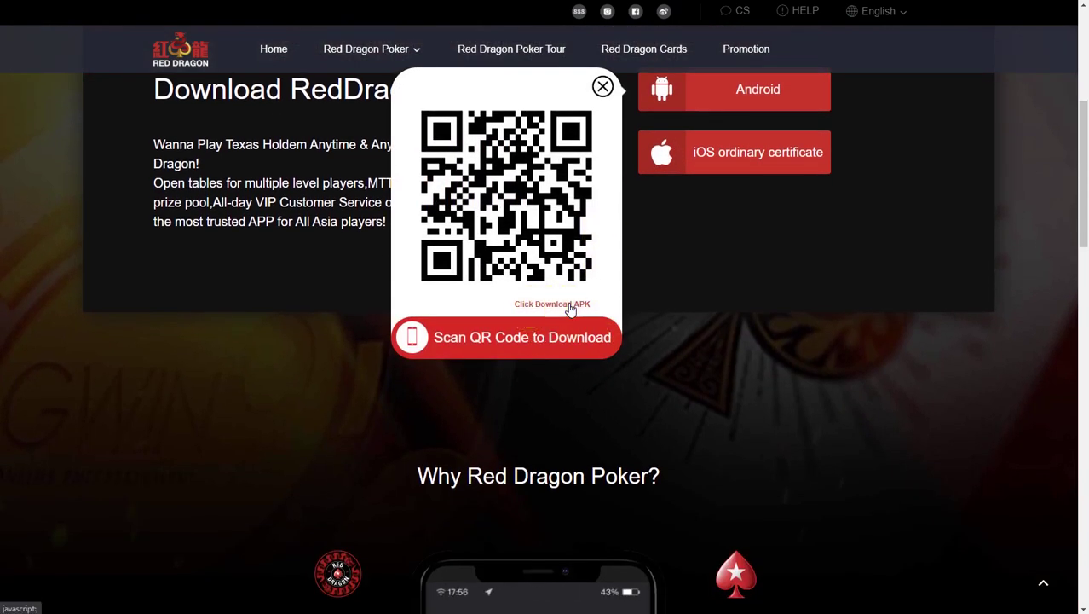
click(570, 309)
scroll(988, 314, up, 3)
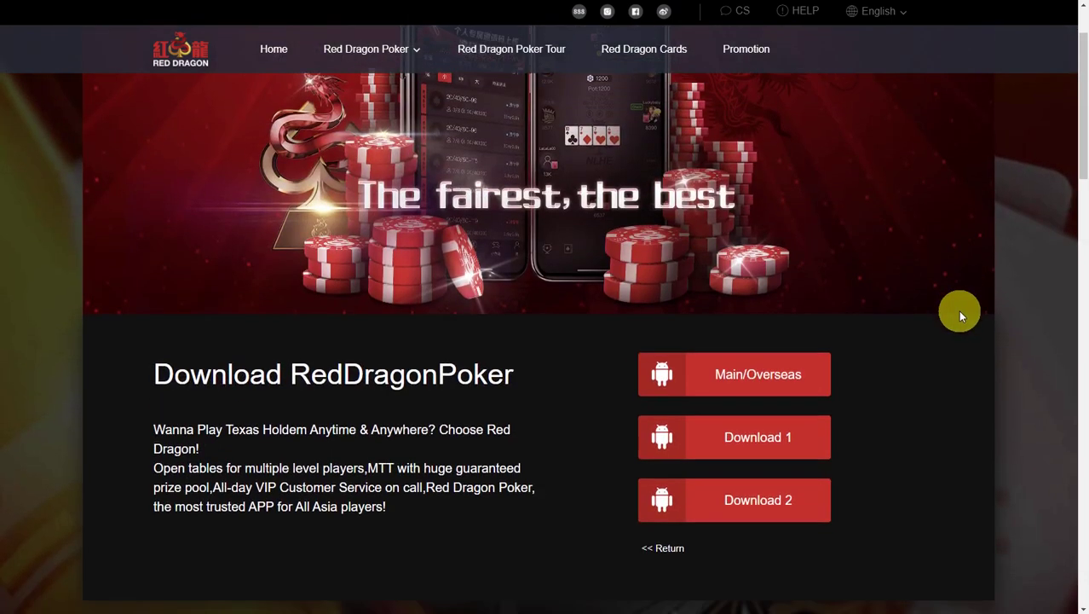
scroll(980, 311, down, 1)
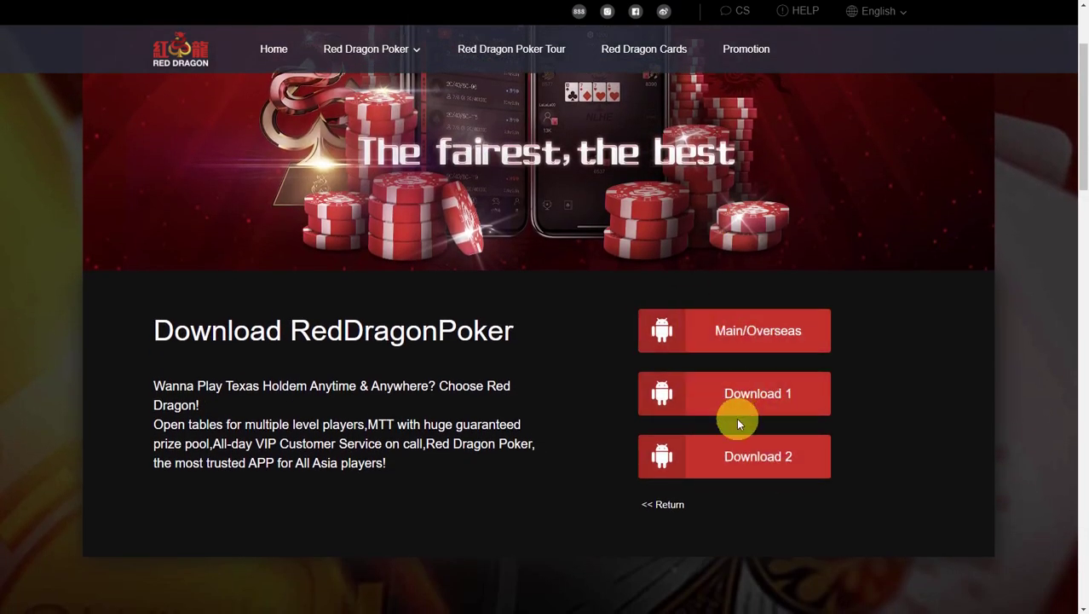
click(756, 341)
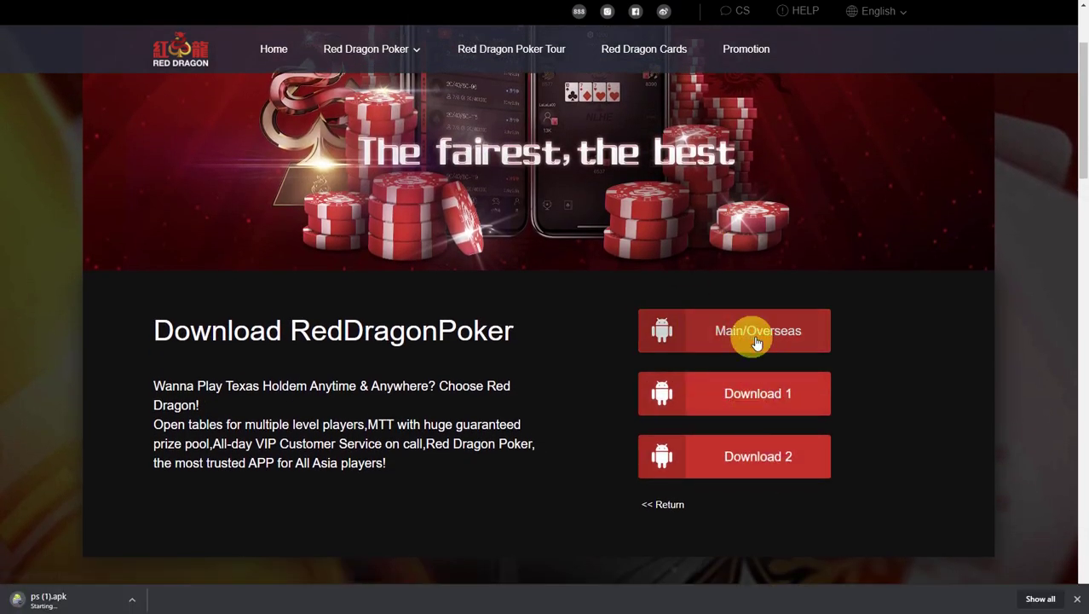
scroll(122, 539, down, 2)
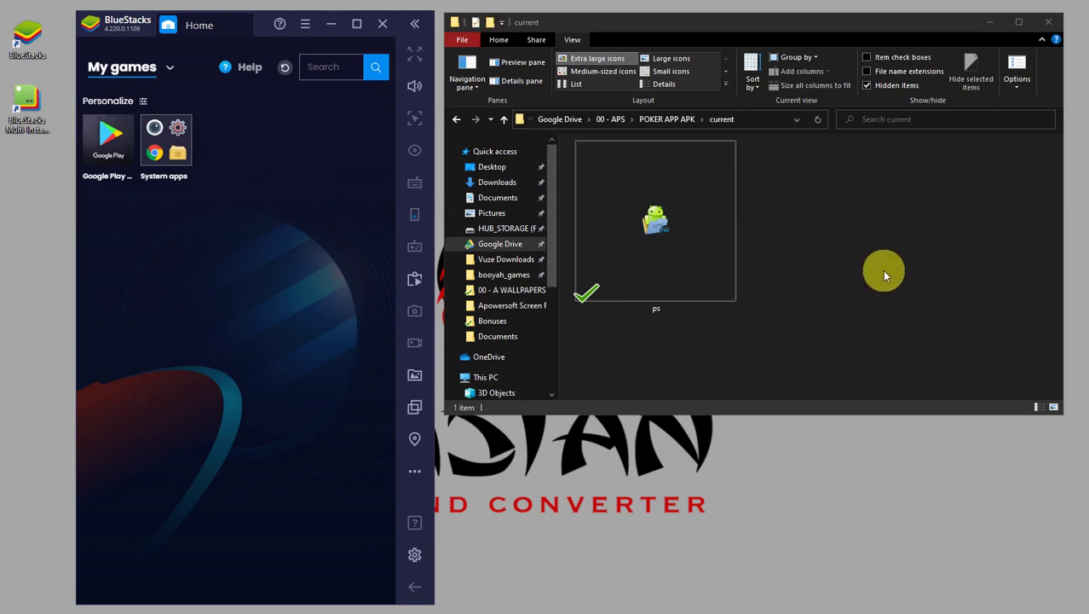
Drag ps.apk from File Explorer onto BlueStacks to install Red Dragon Poker.
click(718, 271)
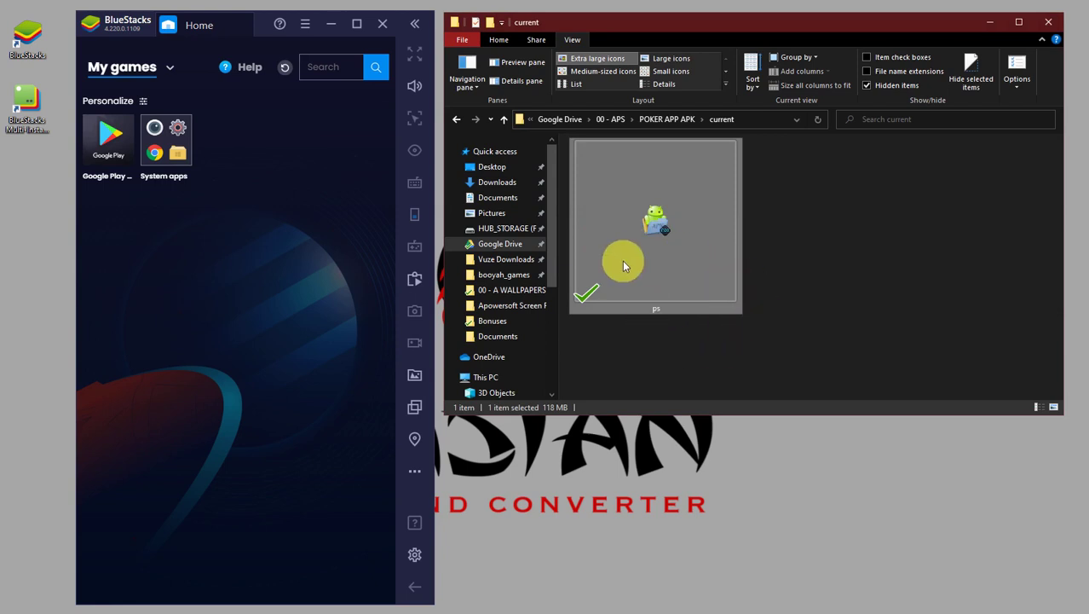
double_click(657, 214)
drag(671, 227, 246, 160)
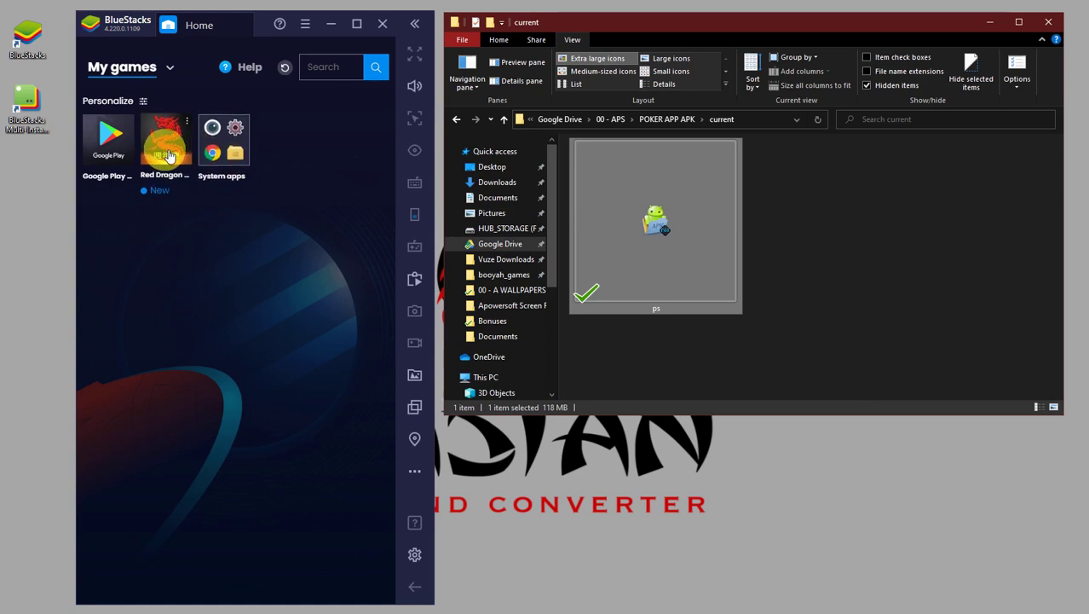
Launch Red Dragon Poker, allow location, media, phone and audio access, then minimize BlueStacks.
click(177, 154)
click(279, 187)
click(175, 152)
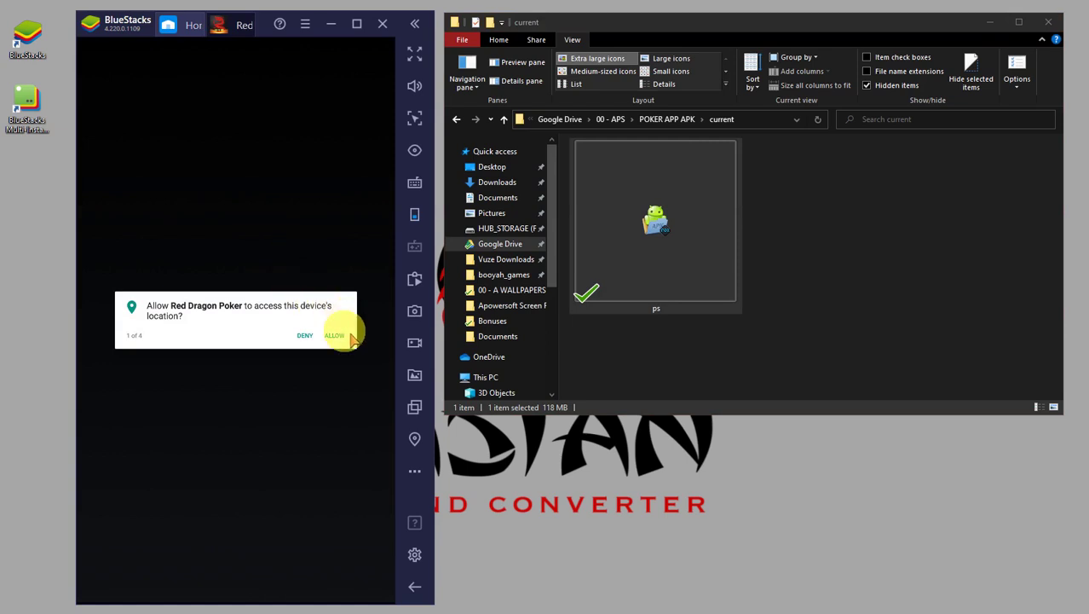
click(336, 335)
click(338, 336)
click(334, 335)
click(315, 334)
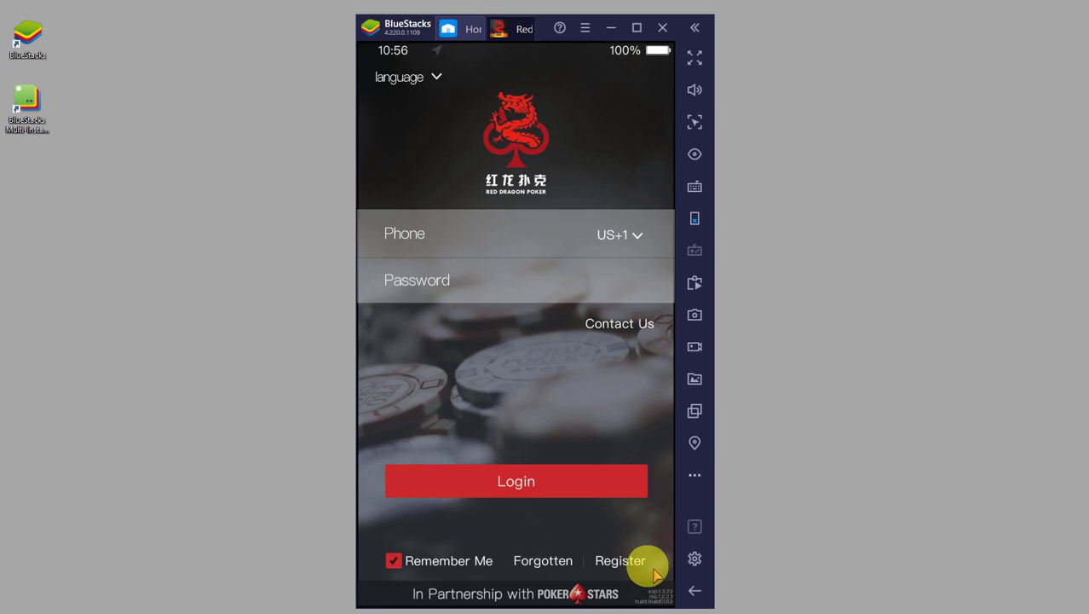
click(611, 27)
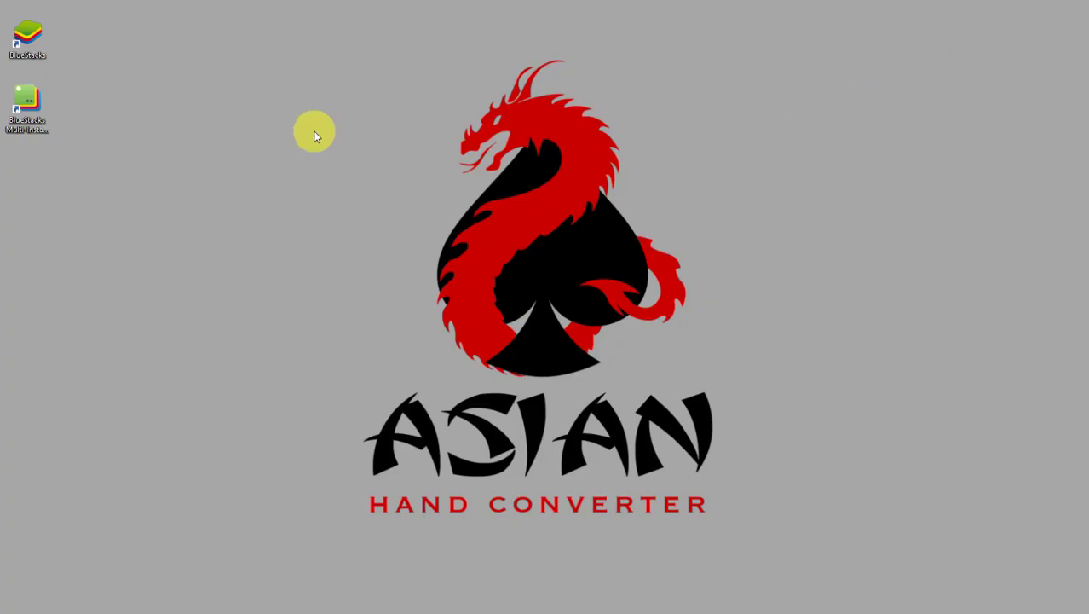
Start the BlueStacks Multi-Instance Manager from its desktop shortcut.
click(41, 44)
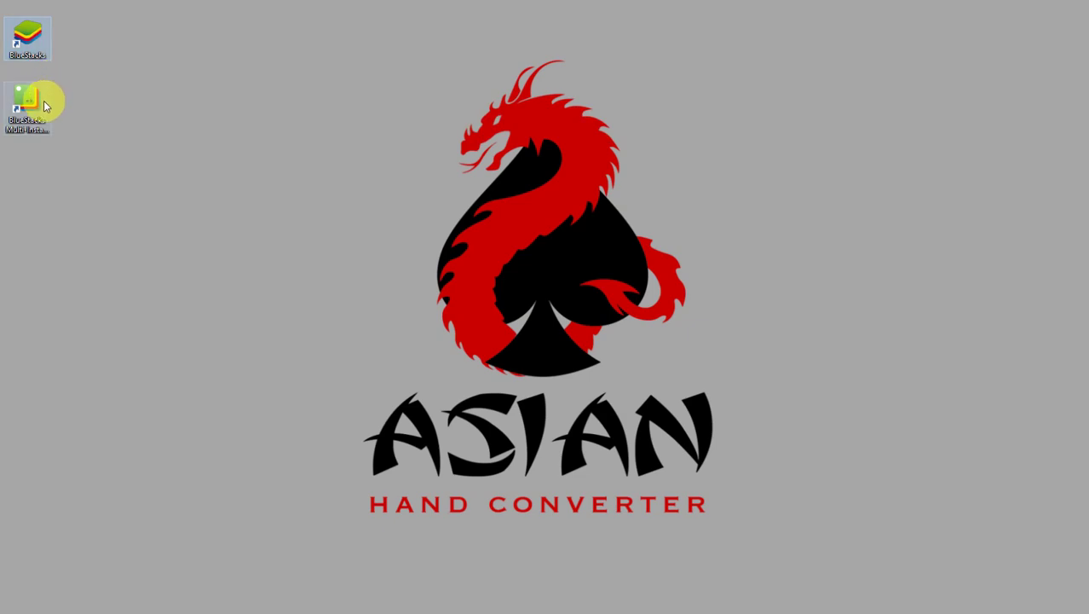
click(36, 104)
click(34, 51)
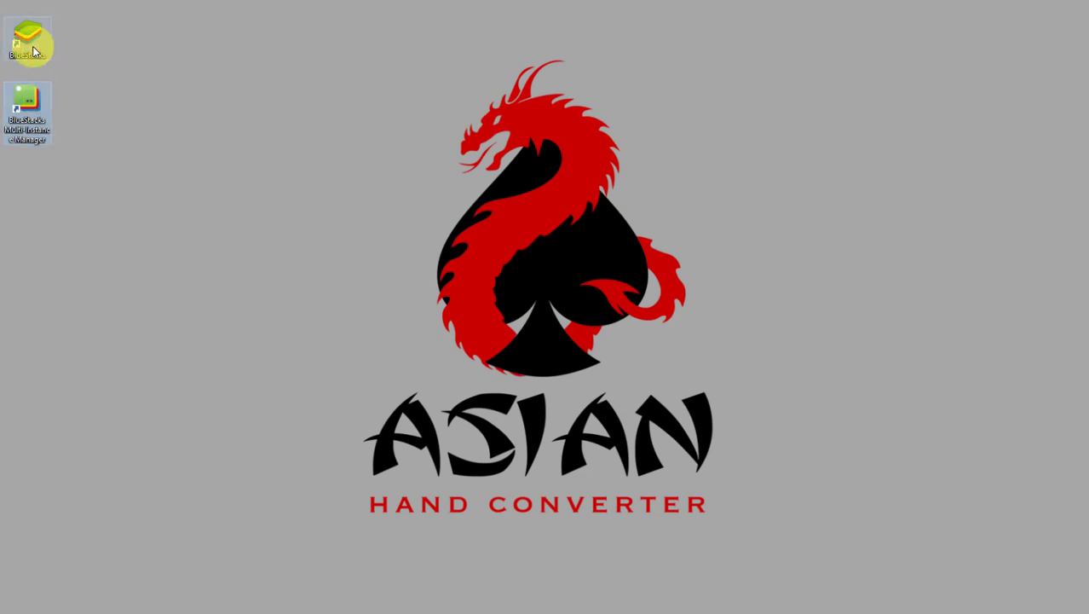
click(134, 155)
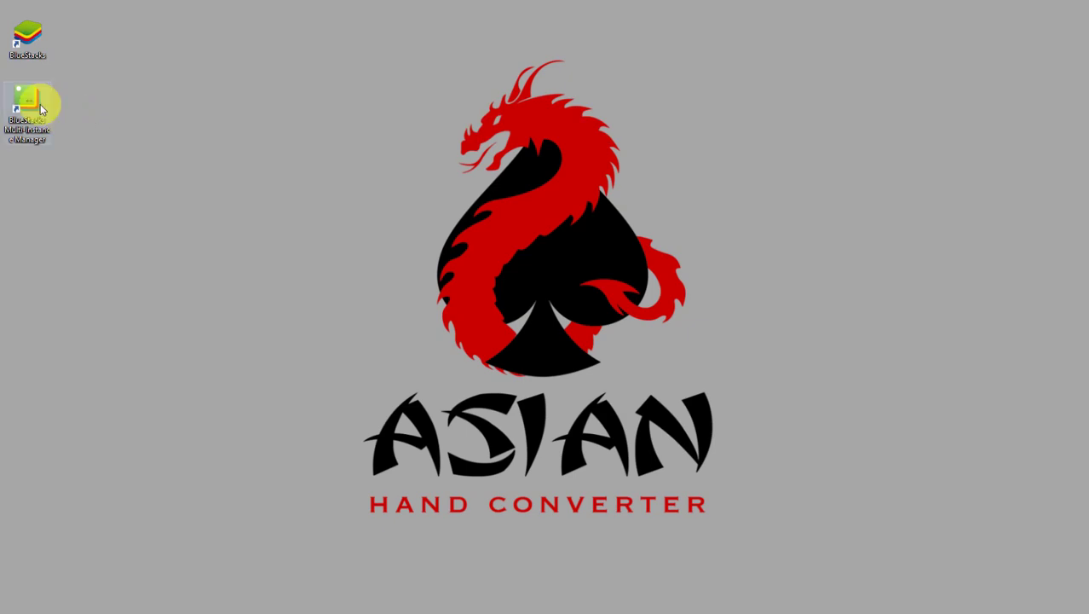
click(24, 128)
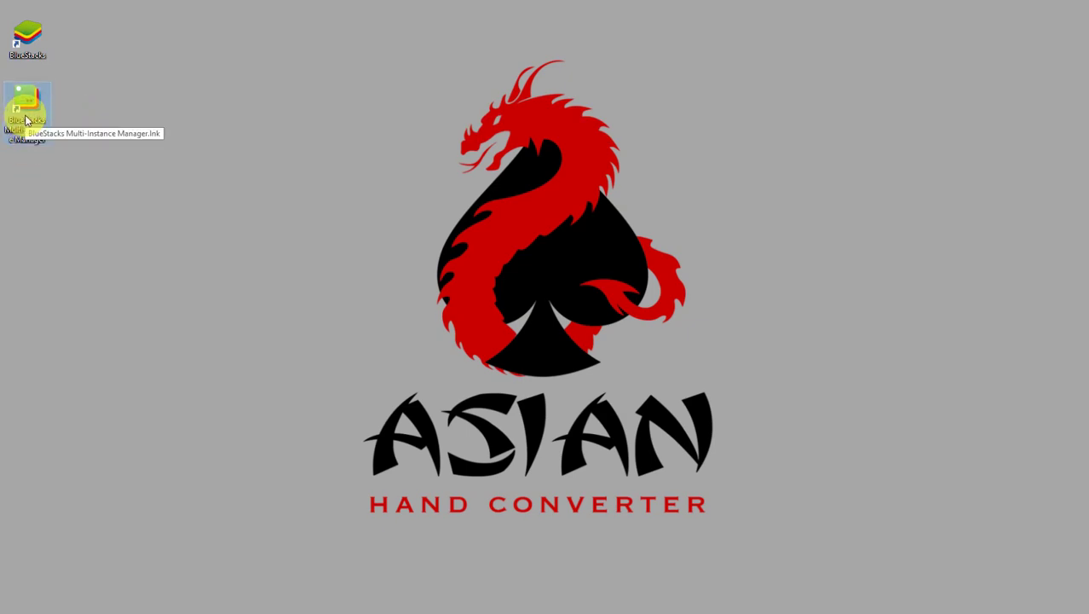
click(94, 190)
click(23, 107)
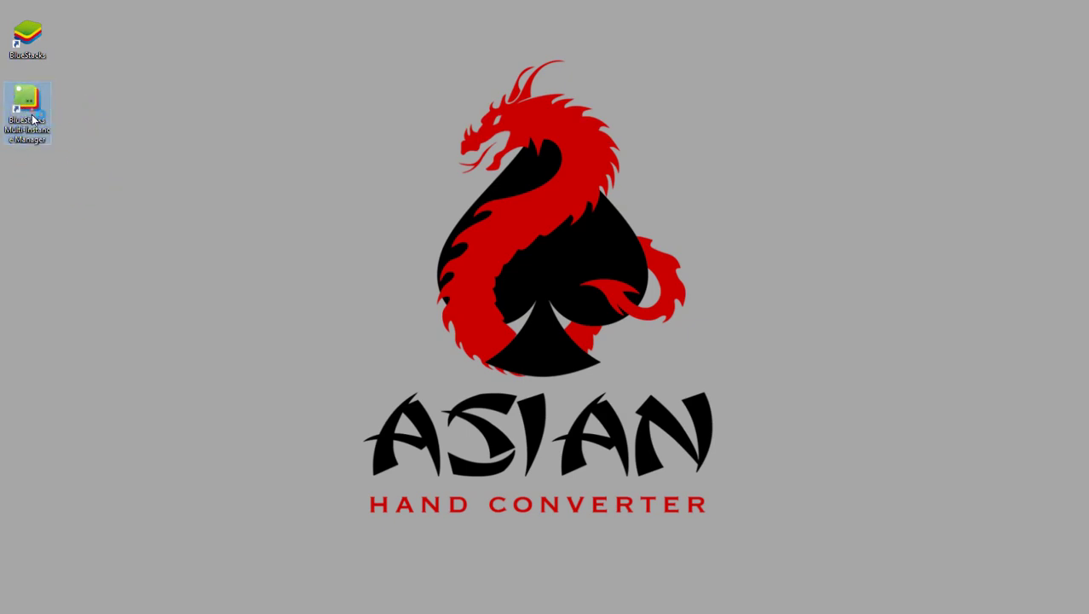
double_click(30, 110)
click(165, 142)
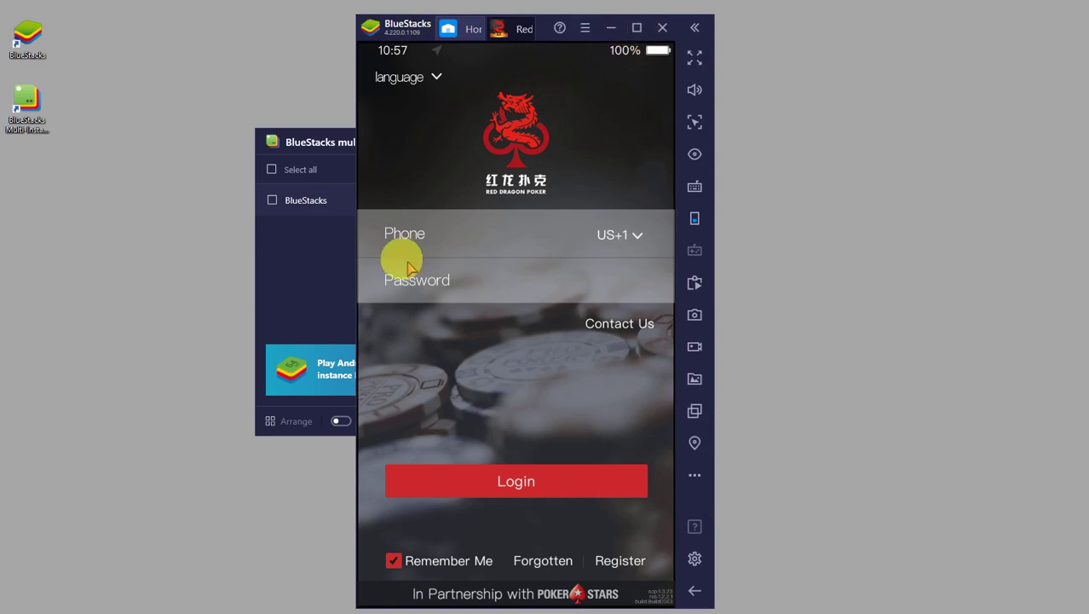
Close the BlueStacks player without enabling notifications, leaving the instance Stopped.
click(662, 27)
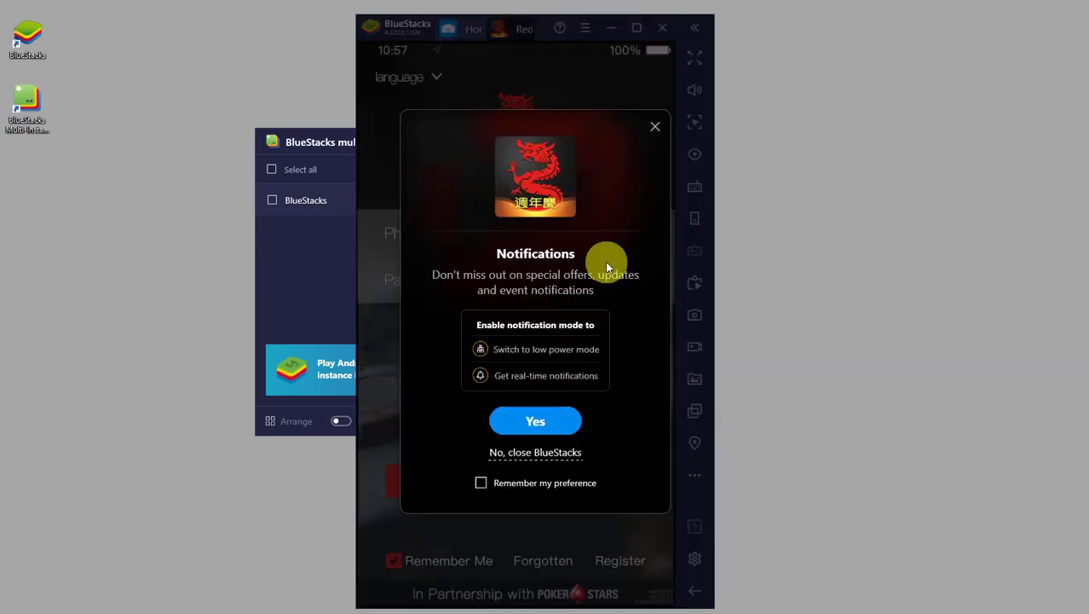
click(535, 454)
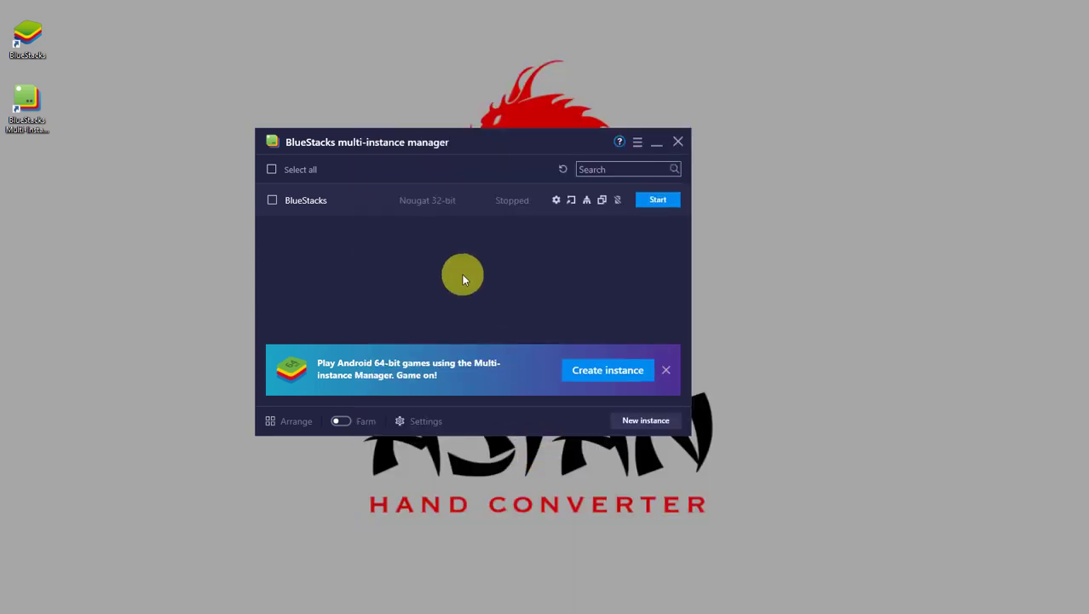
drag(501, 145, 555, 160)
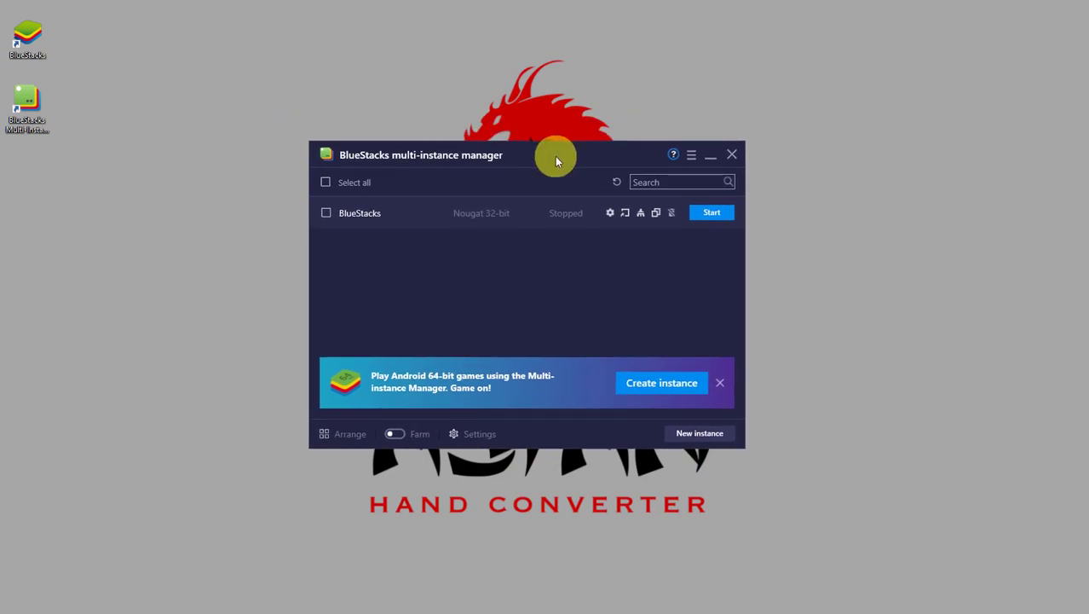
Clone BlueStacks twice with Medium (2 GB) RAM, creating BlueStacks 1 N-32 and BlueStacks 2 N-32.
click(654, 214)
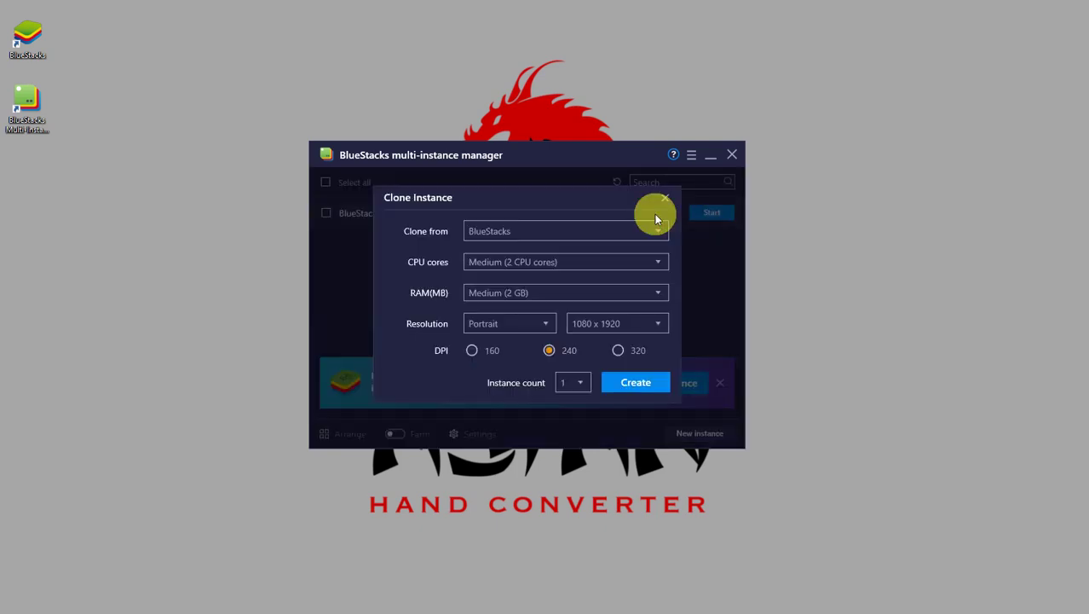
click(555, 231)
click(556, 231)
click(494, 294)
click(497, 292)
click(582, 381)
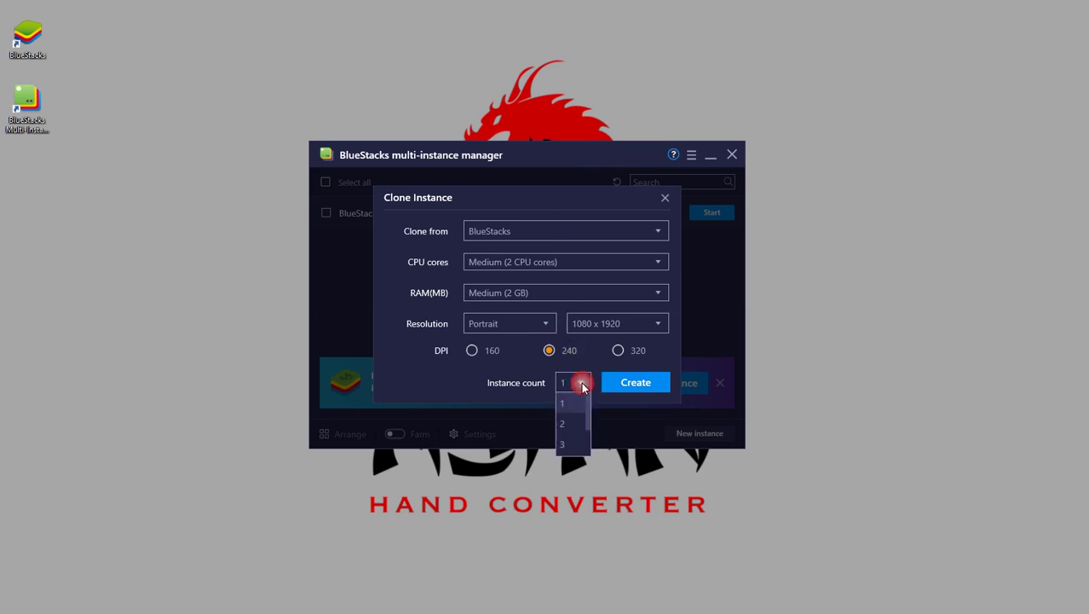
click(566, 424)
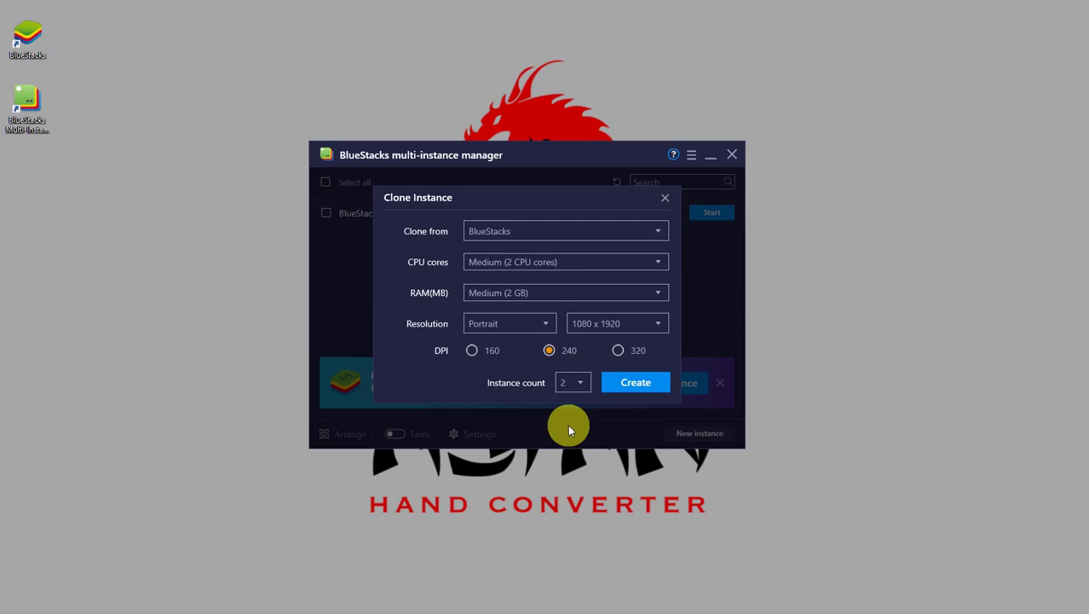
click(637, 383)
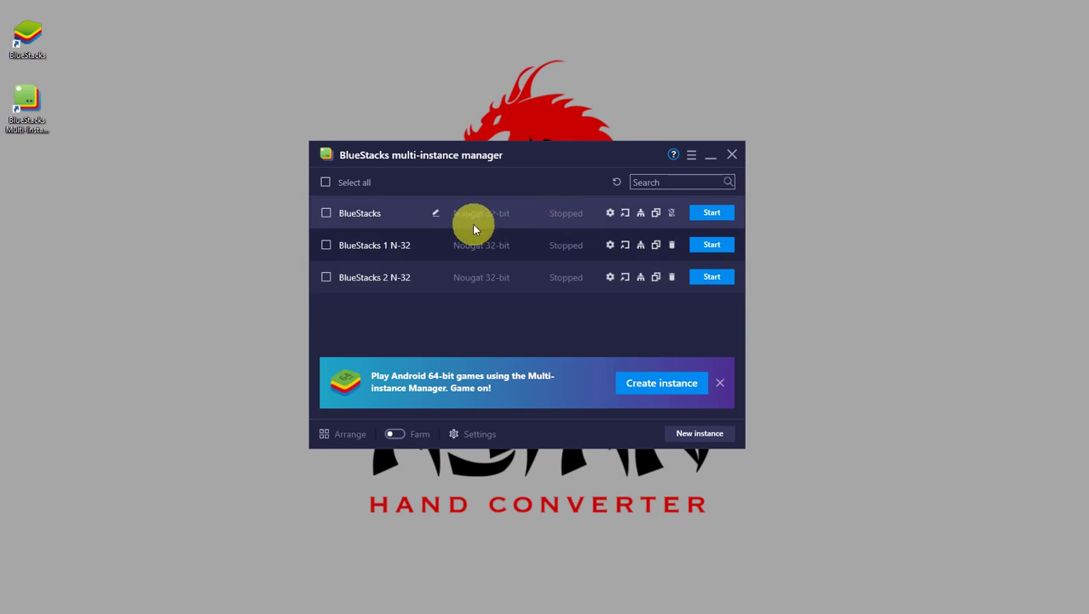
Select all three instances, start them, and spread their windows left, middle and right.
click(326, 213)
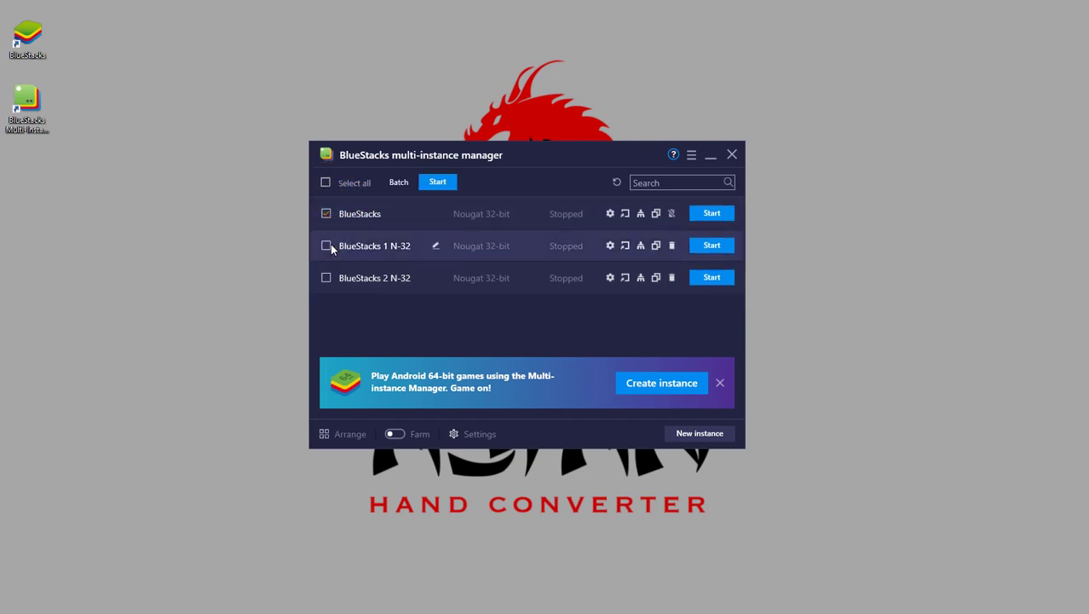
click(325, 246)
click(326, 278)
click(327, 245)
click(327, 213)
click(325, 182)
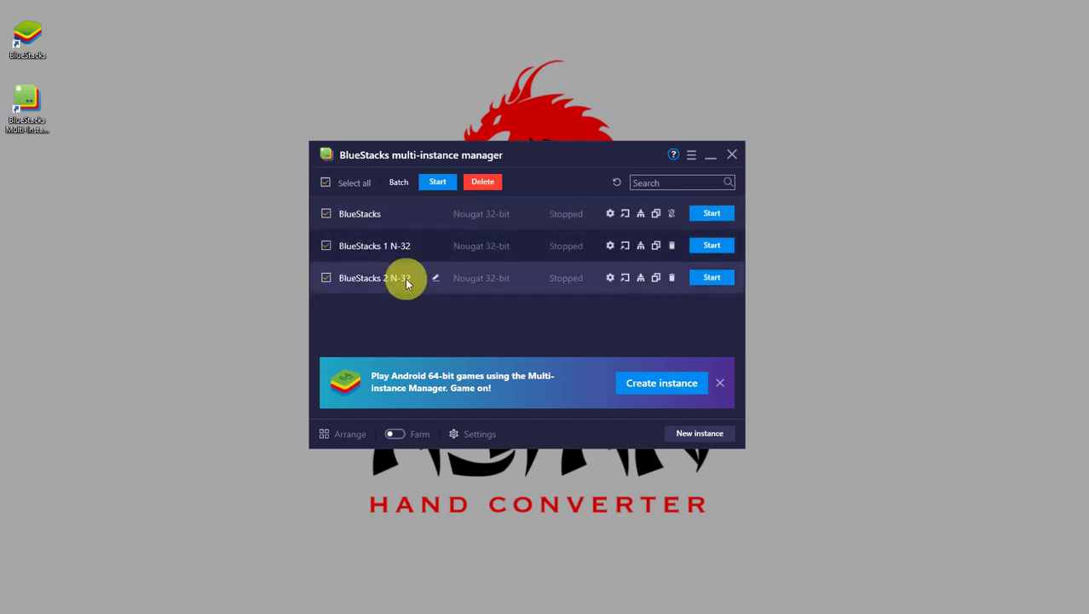
click(436, 182)
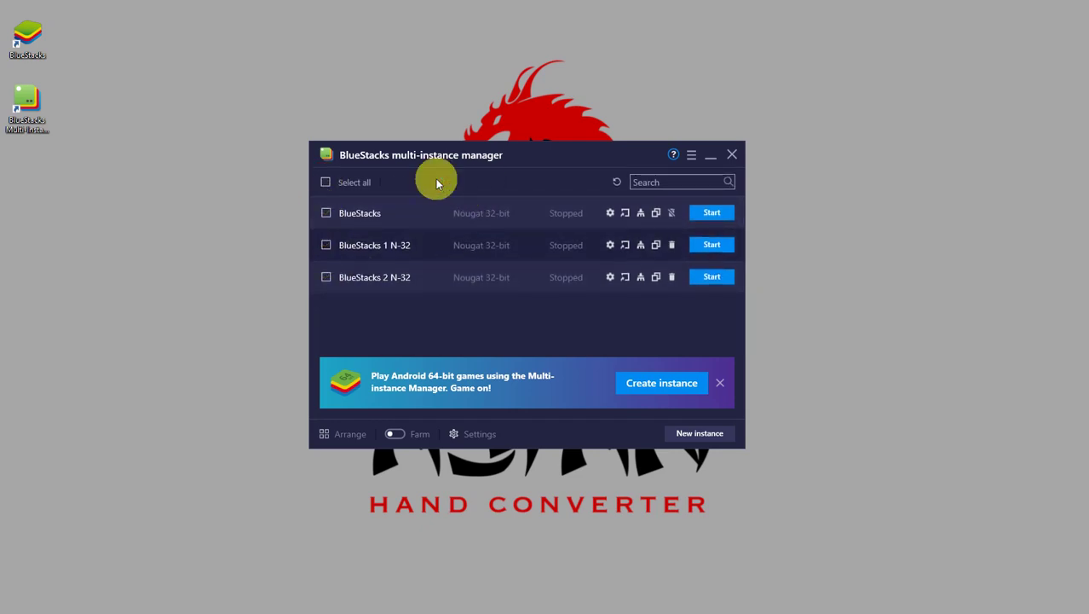
drag(503, 37, 175, 39)
drag(506, 27, 832, 26)
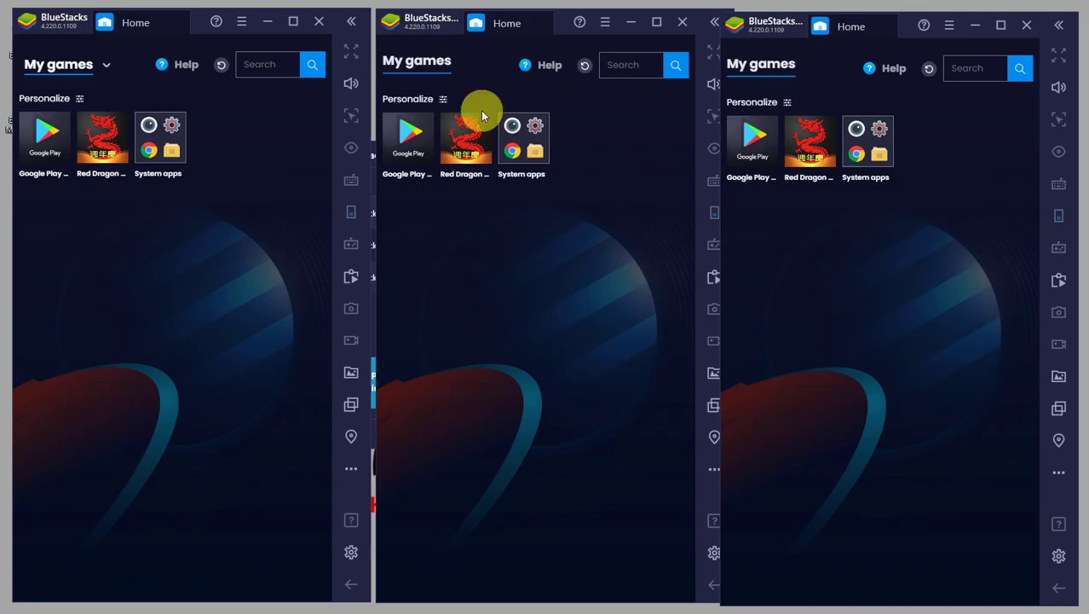
Open Red Dragon Poker in the left, middle and right BlueStacks windows.
click(103, 143)
click(456, 169)
click(808, 158)
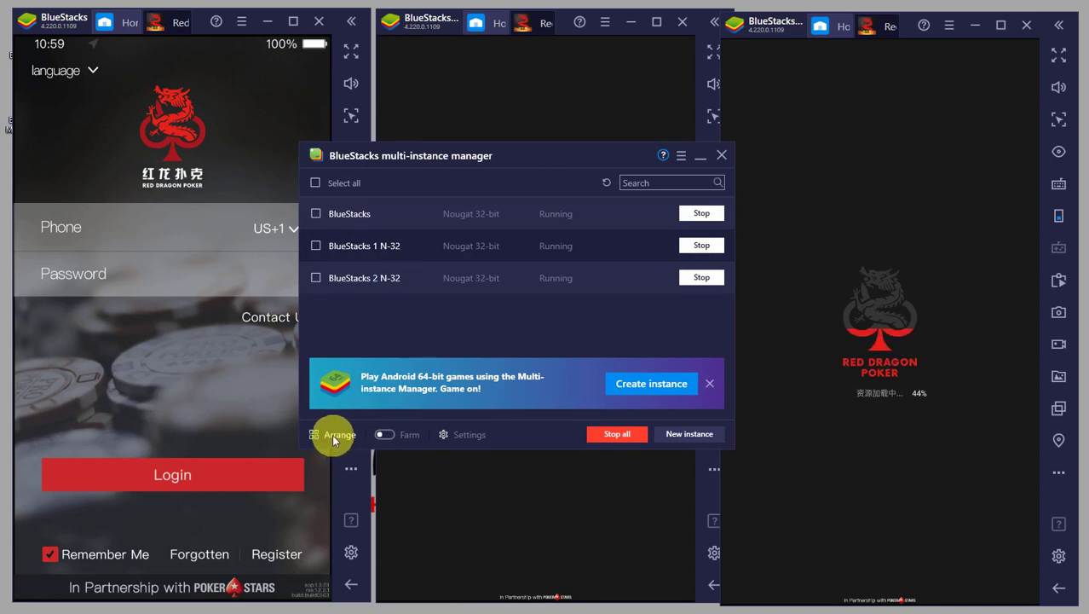
Change Instances per row from 2 to 5 in the manager settings and save.
click(461, 436)
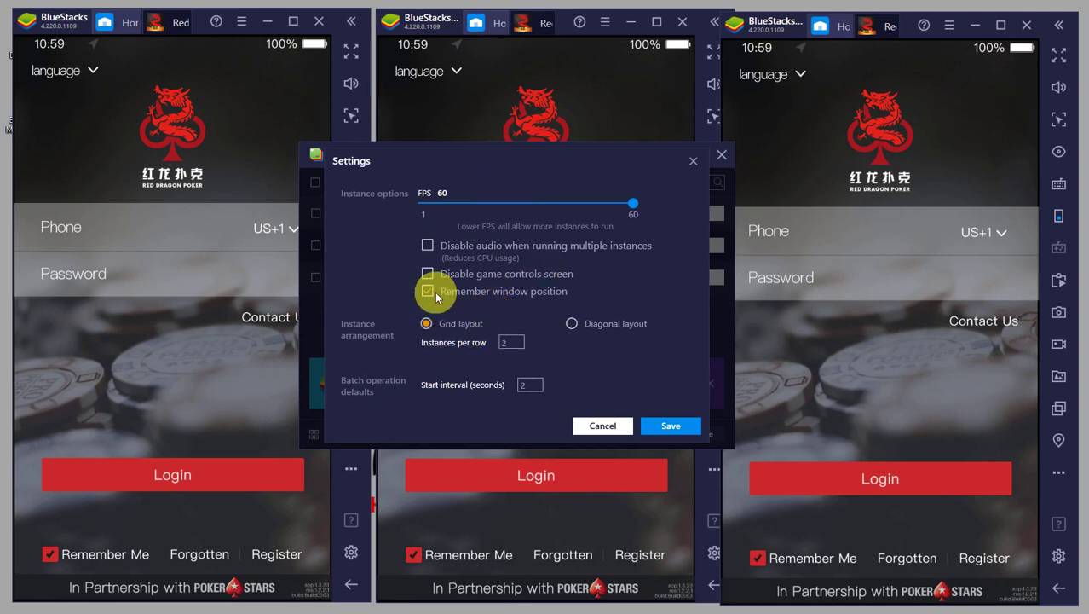
click(510, 344)
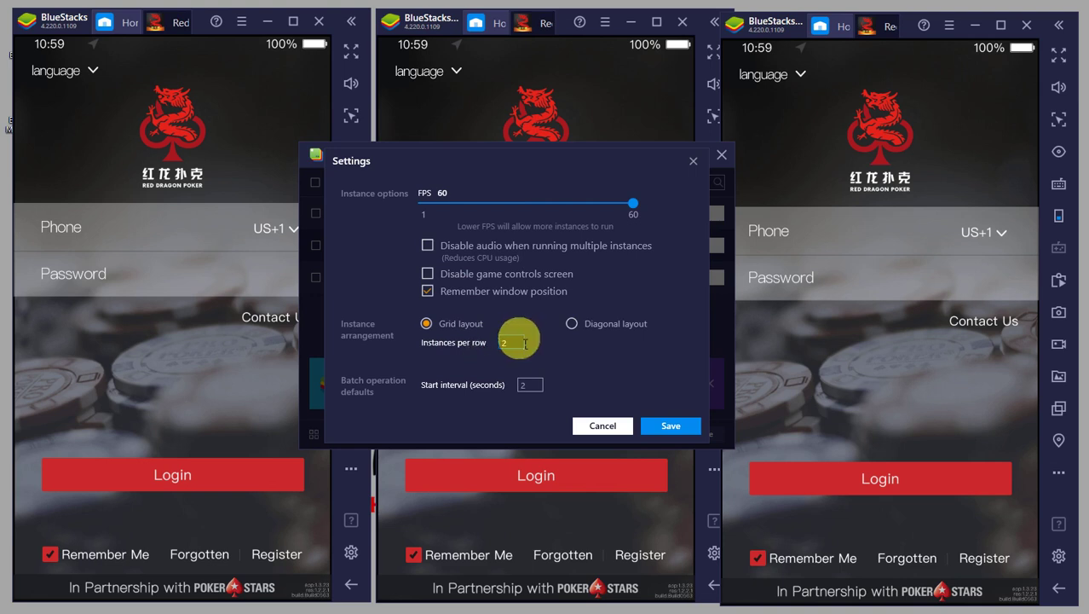
double_click(516, 344)
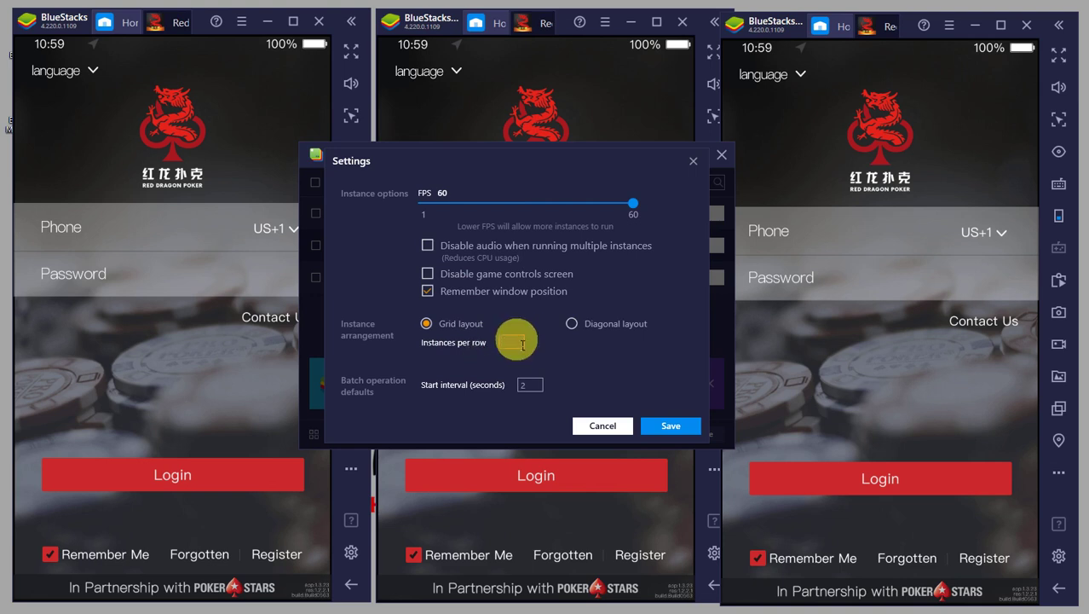
text(5)
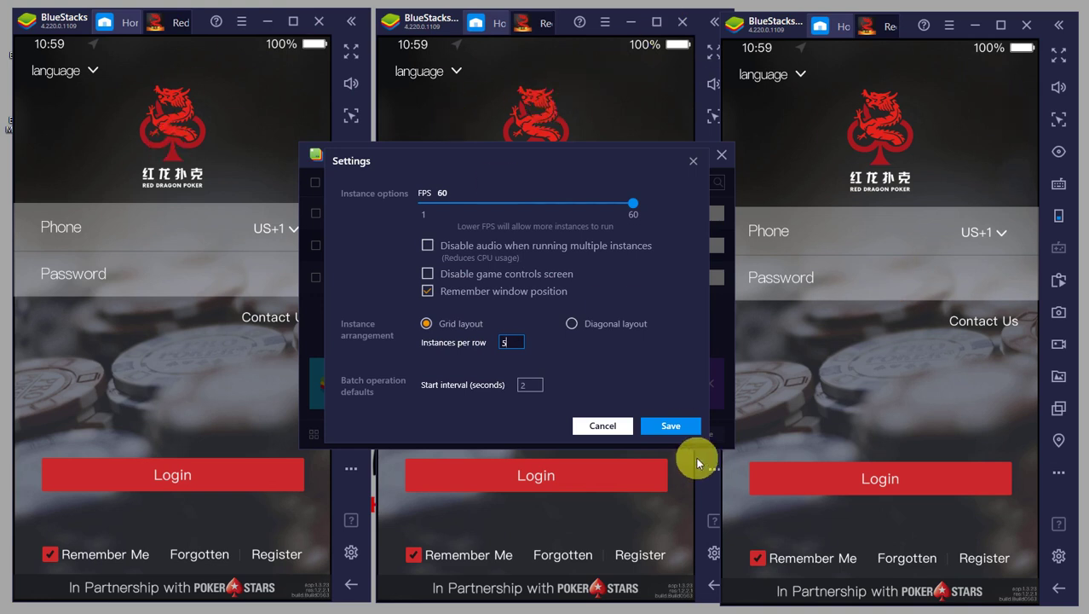
click(654, 425)
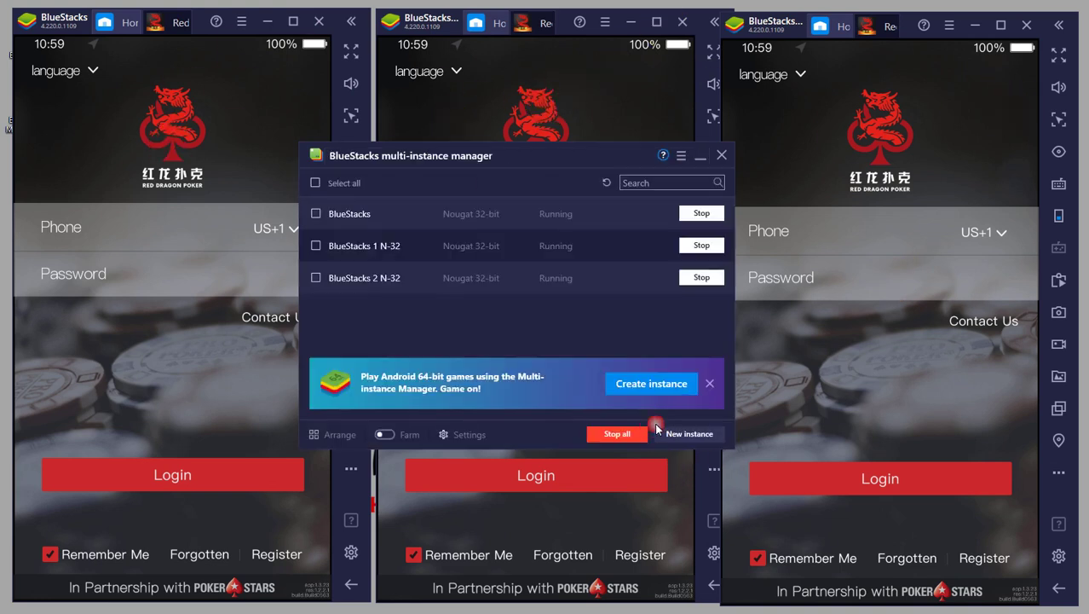
Arrange the three instances into a tiled row, re-save settings, and hide the manager.
click(332, 437)
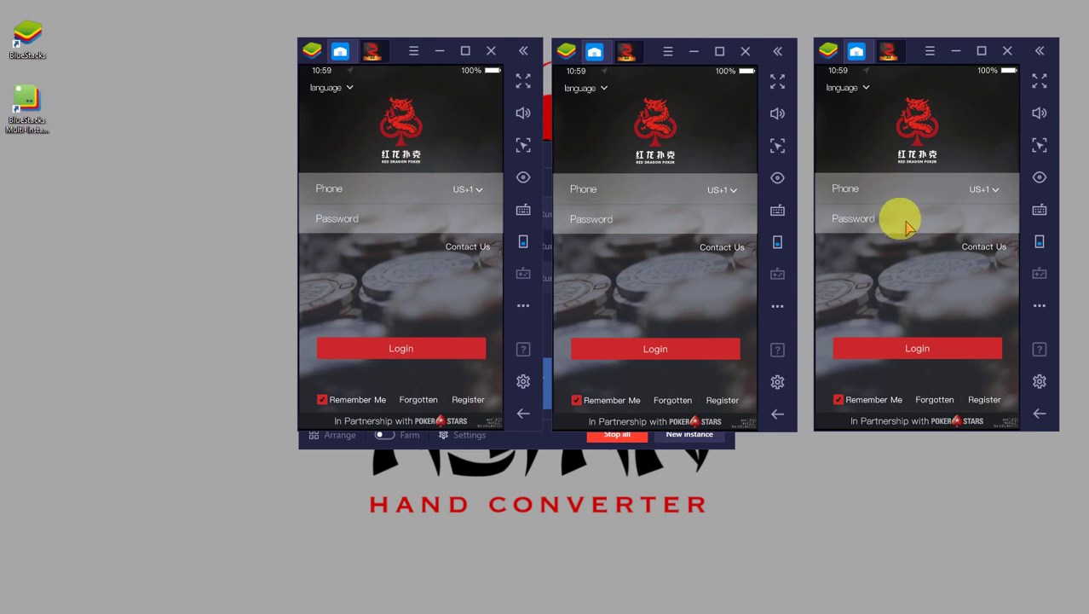
click(554, 437)
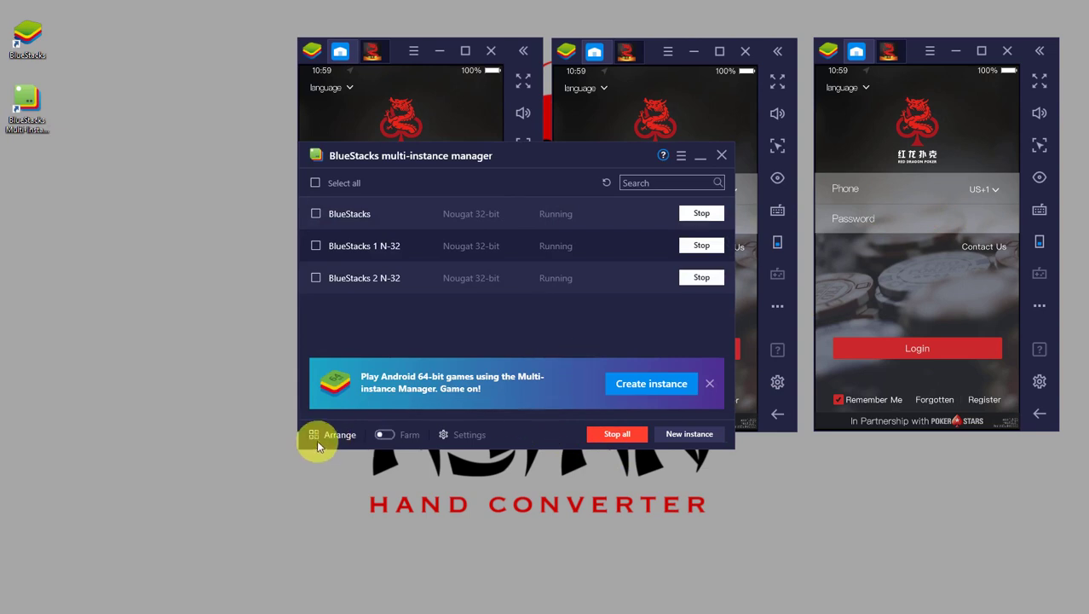
click(461, 430)
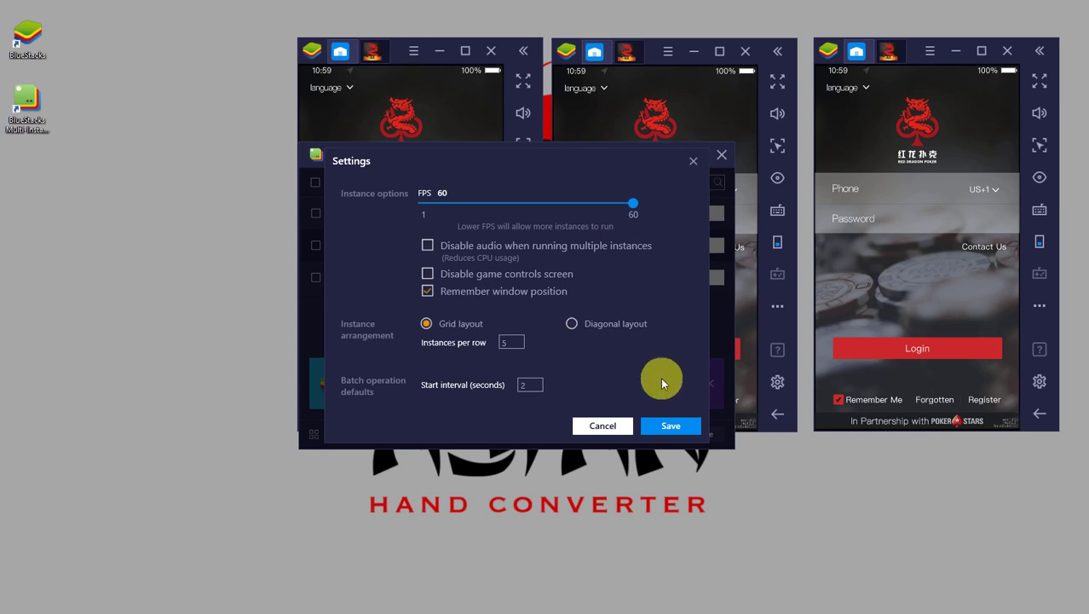
click(671, 425)
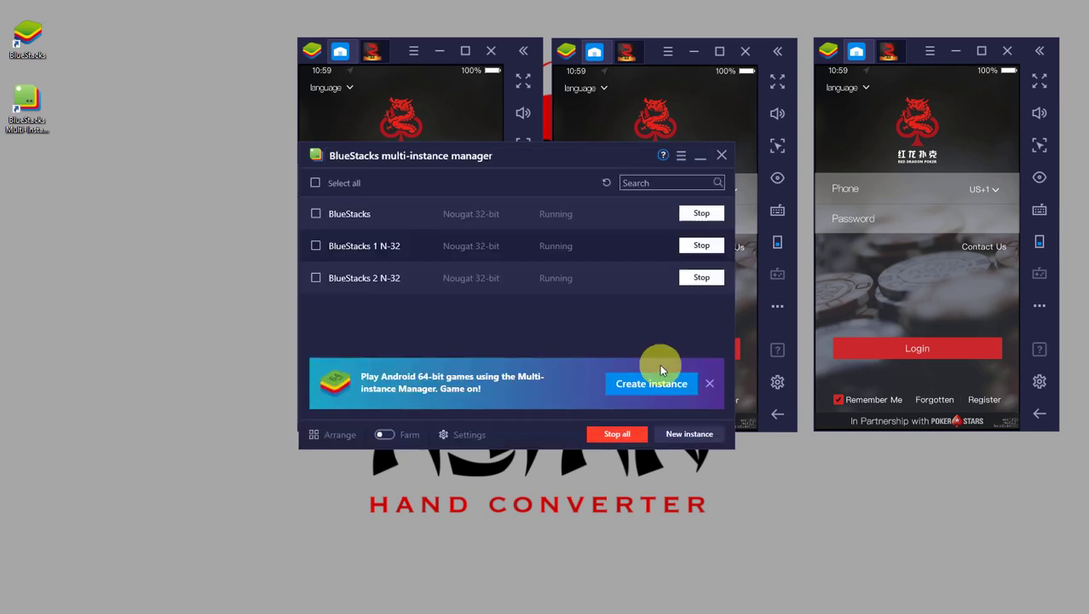
click(698, 156)
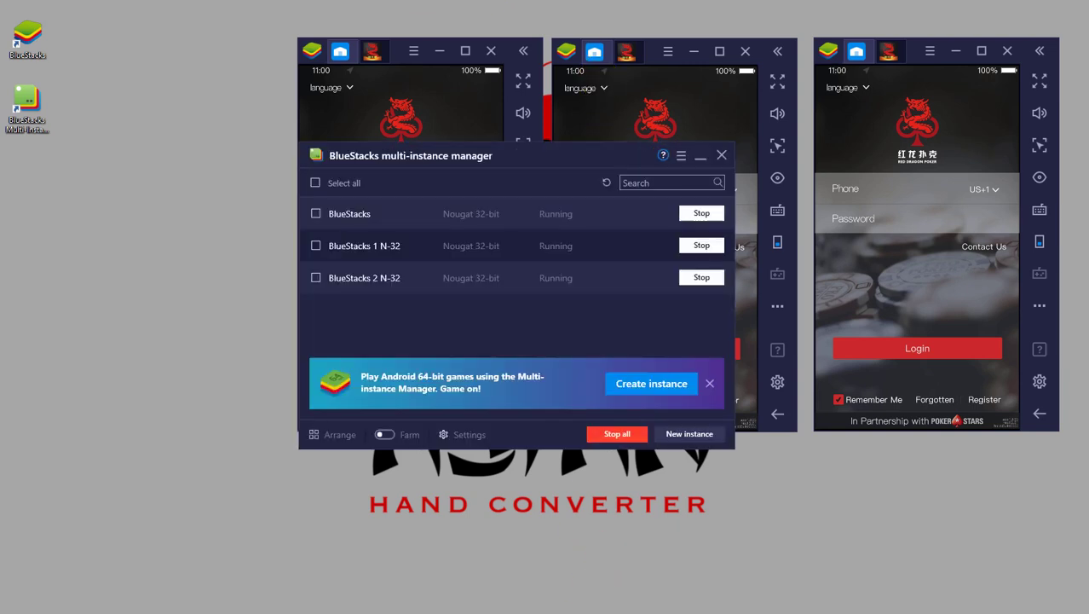
Select all three instances, stop them and confirm closing, then minimize the manager.
drag(581, 165, 564, 207)
click(312, 224)
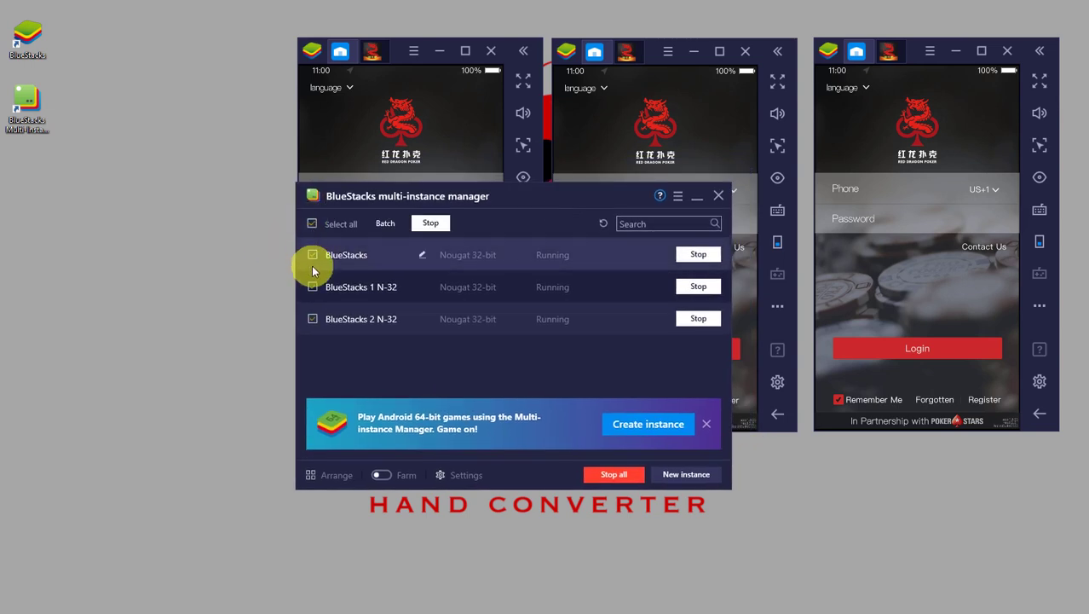
click(427, 224)
click(568, 358)
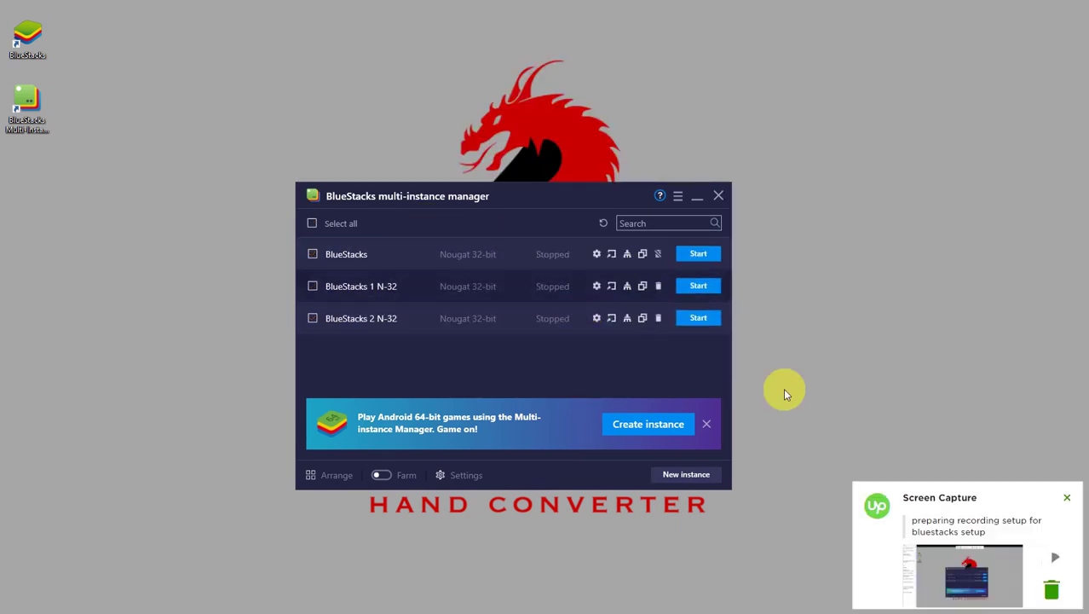
click(1068, 501)
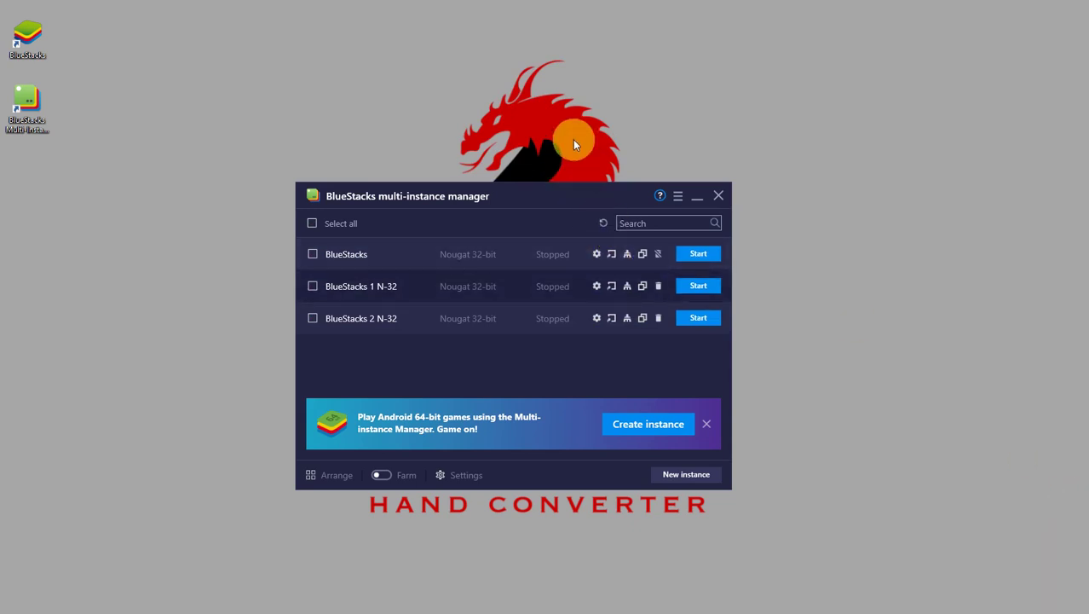
click(696, 200)
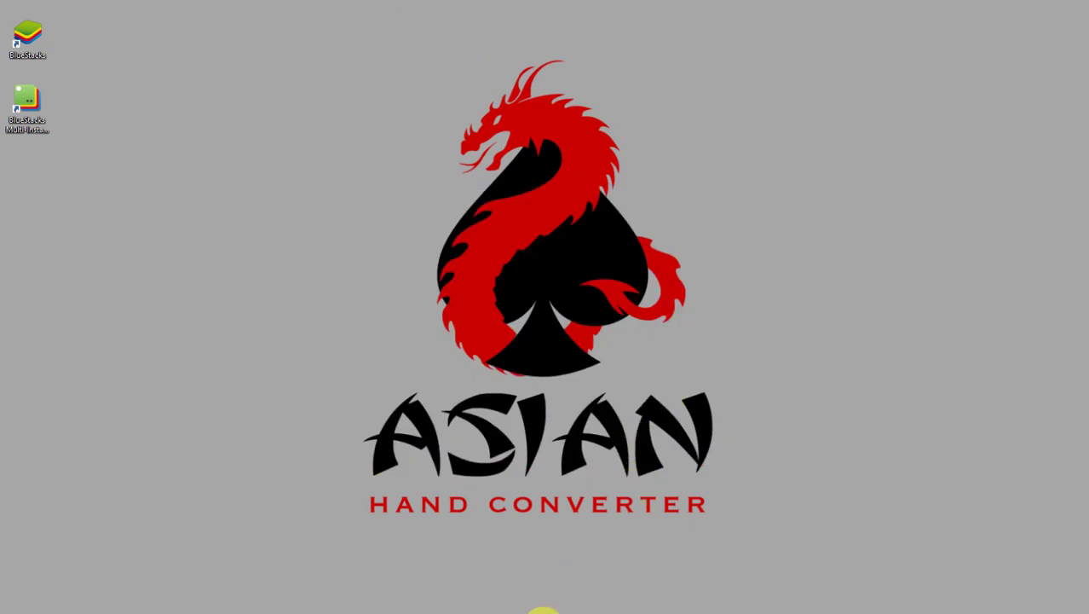
Restore BlueStacks and open Settings, showing Portrait 1080 x 1920 at 240 DPI.
click(570, 612)
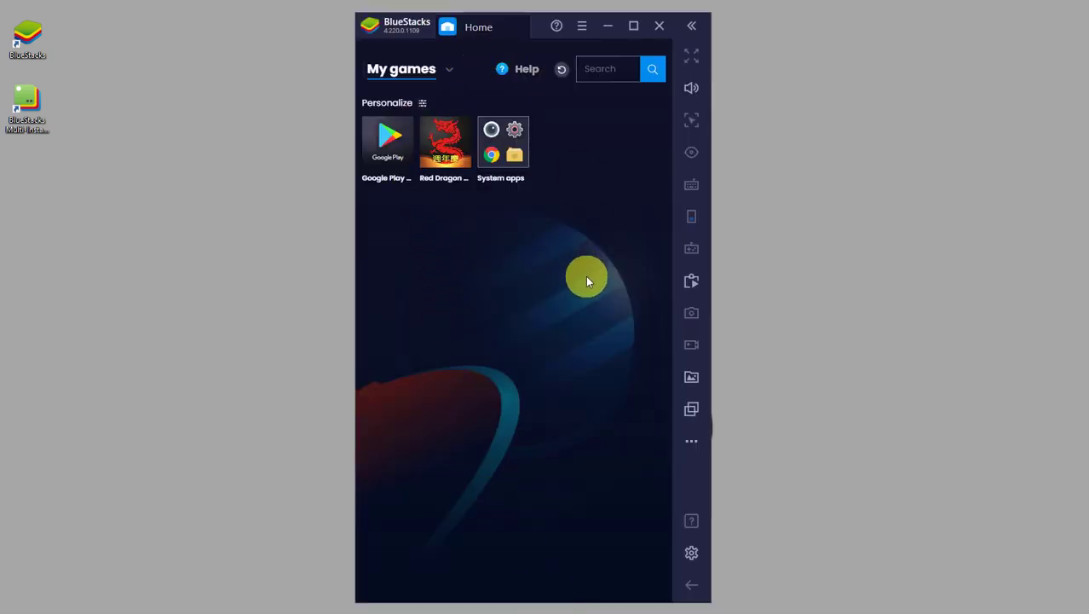
click(691, 555)
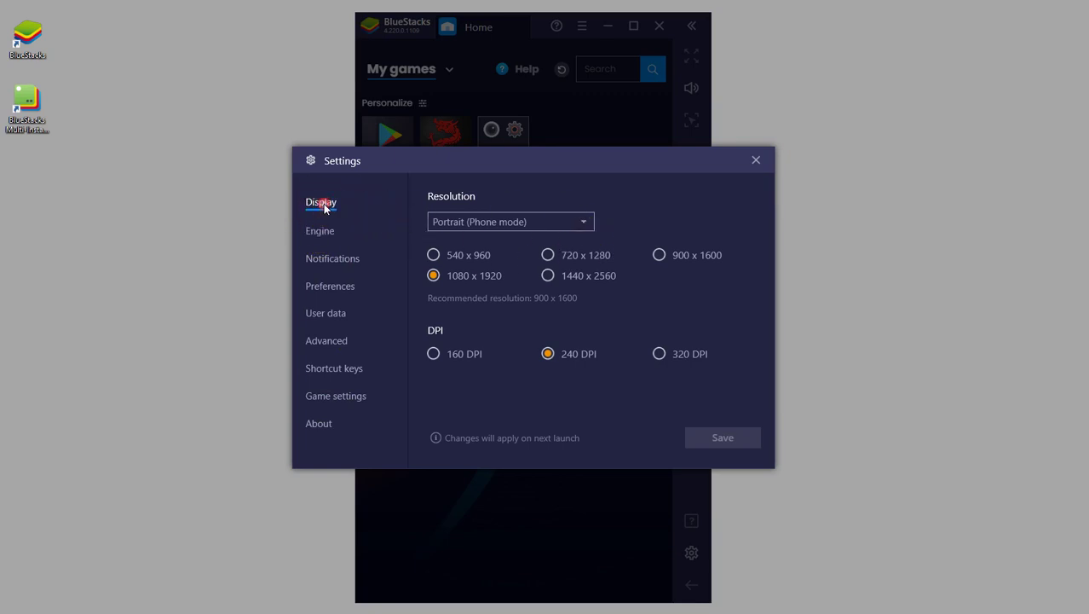
Browse the Engine, Game settings, Shortcut keys and Advanced pages, then return to Display.
click(318, 230)
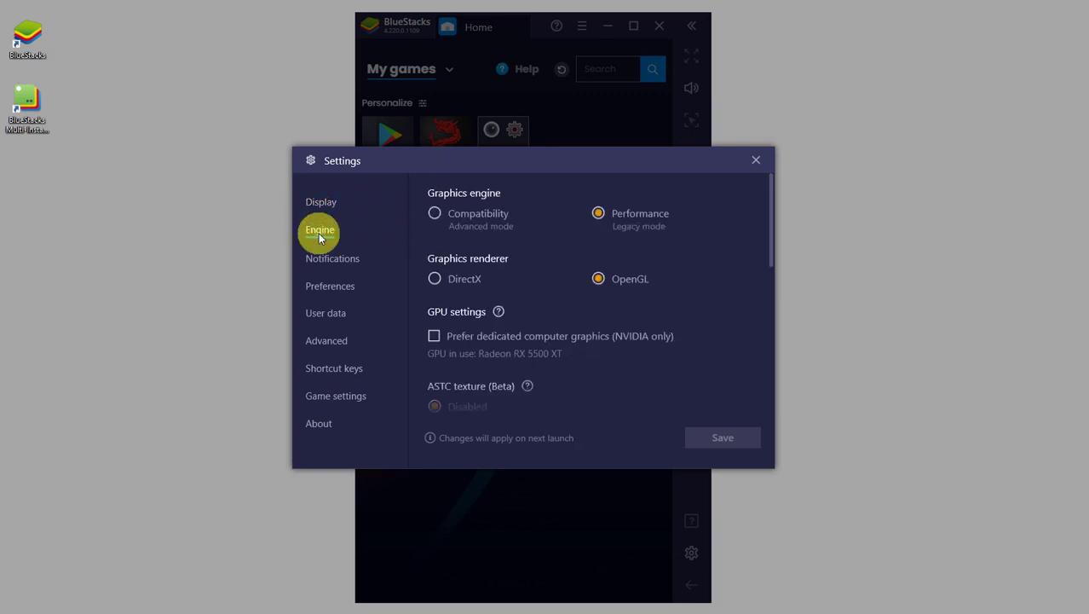
click(353, 392)
click(348, 369)
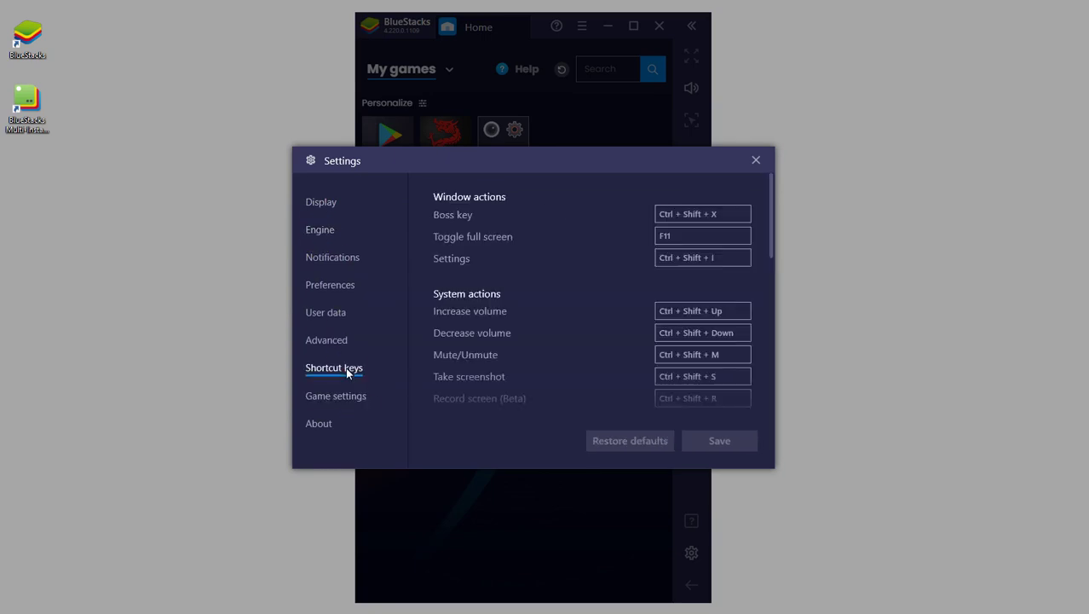
click(338, 343)
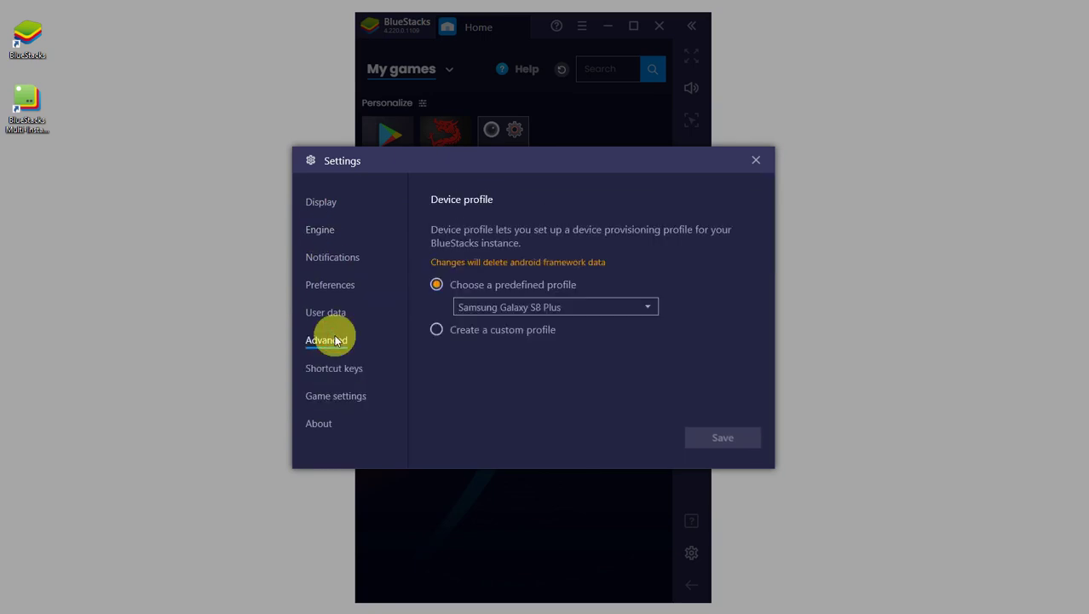
click(322, 208)
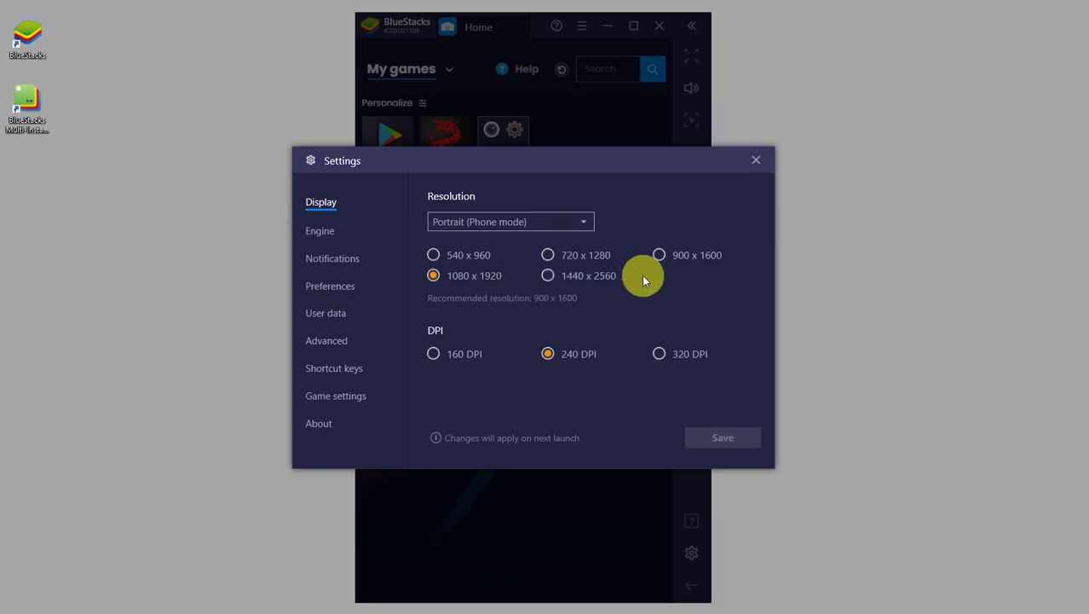
Go back to Engine settings, dismiss the pop-up reminder, and scroll through its options.
click(315, 232)
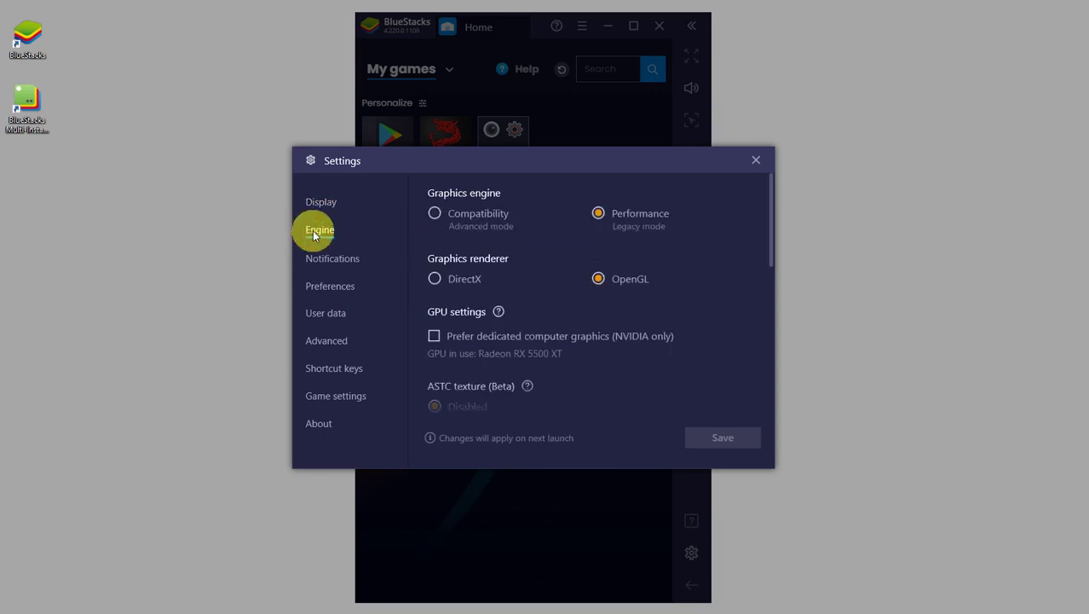
drag(770, 247, 851, 467)
click(927, 579)
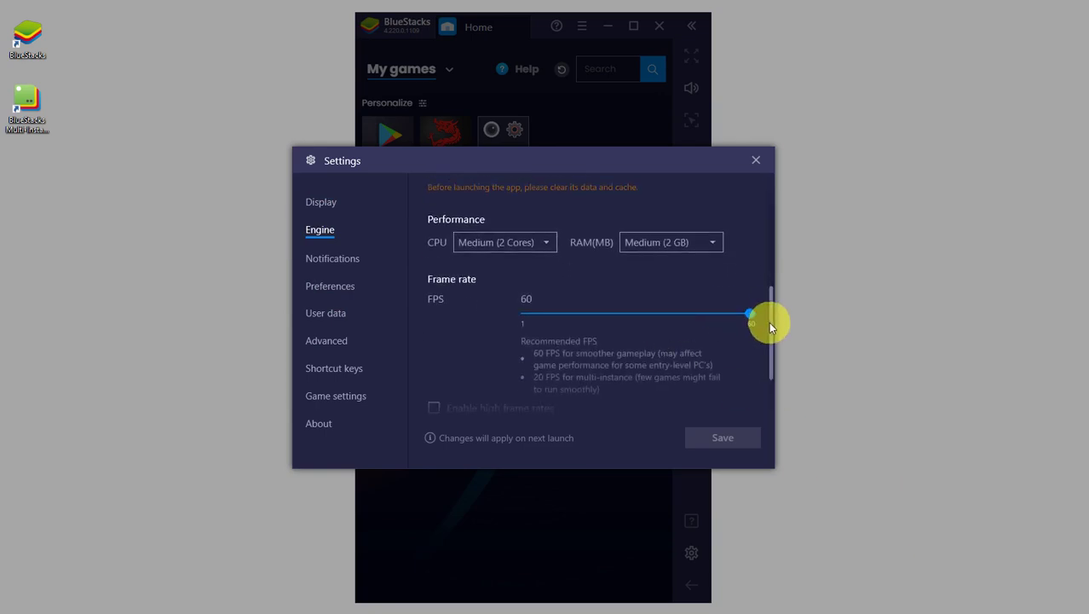
drag(769, 322, 773, 357)
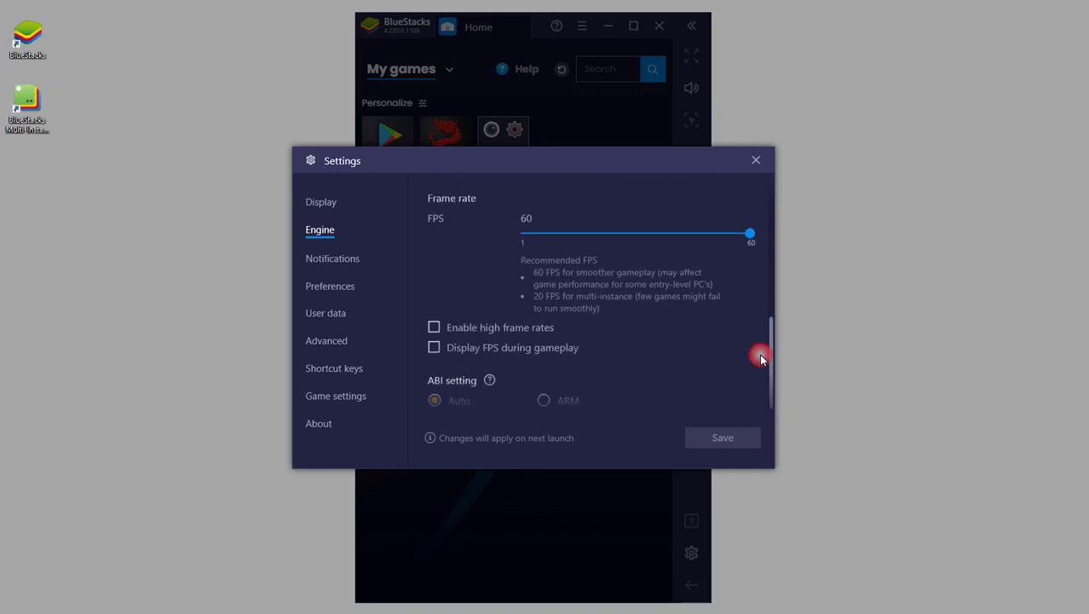
scroll(698, 341, down, 1)
scroll(512, 307, up, 3)
Scroll Preferences, check Advanced and User data, then reach Shortcut keys listing Boss key Ctrl + Shift + X.
click(340, 285)
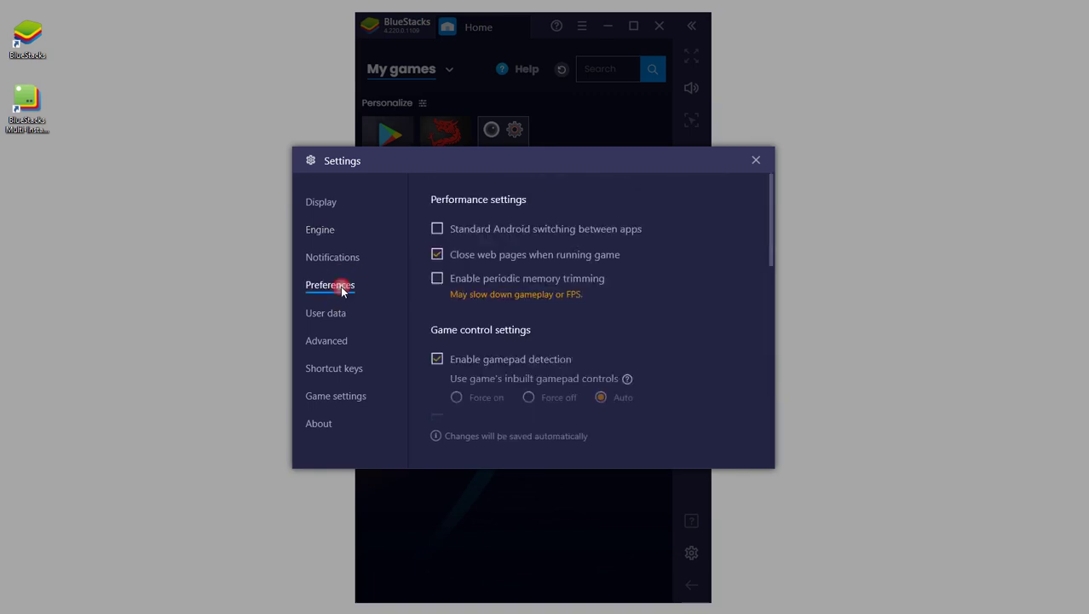
drag(766, 231, 778, 350)
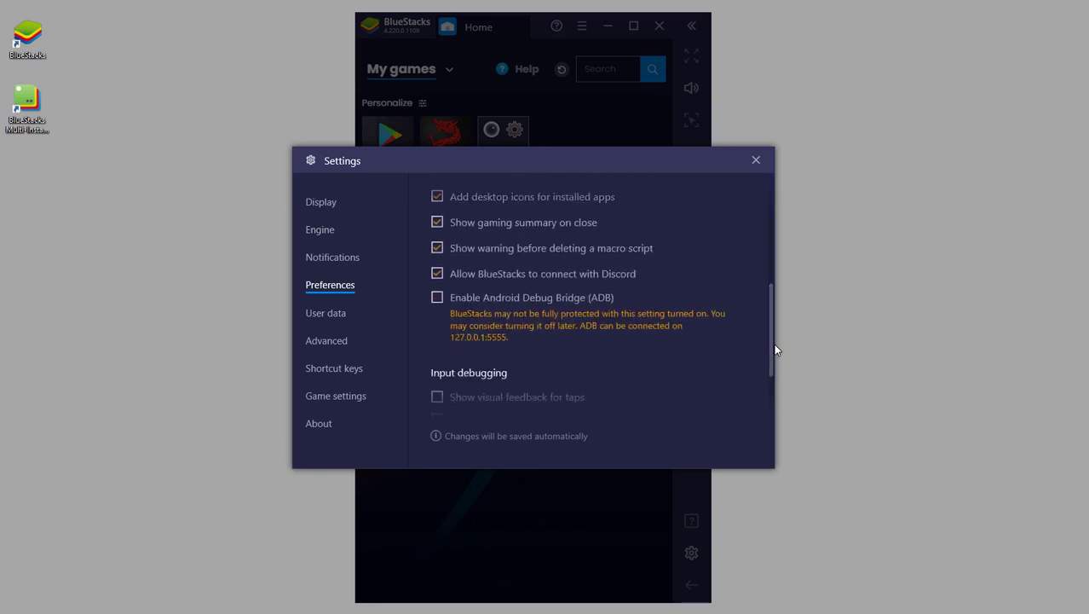
click(327, 340)
click(323, 312)
click(322, 287)
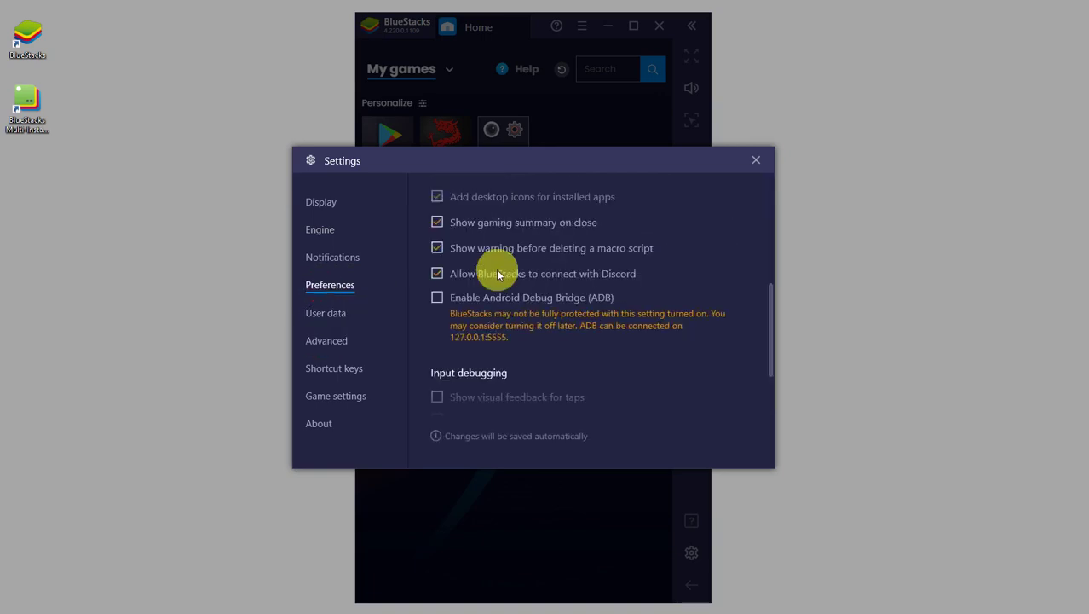
drag(769, 300, 767, 225)
click(353, 398)
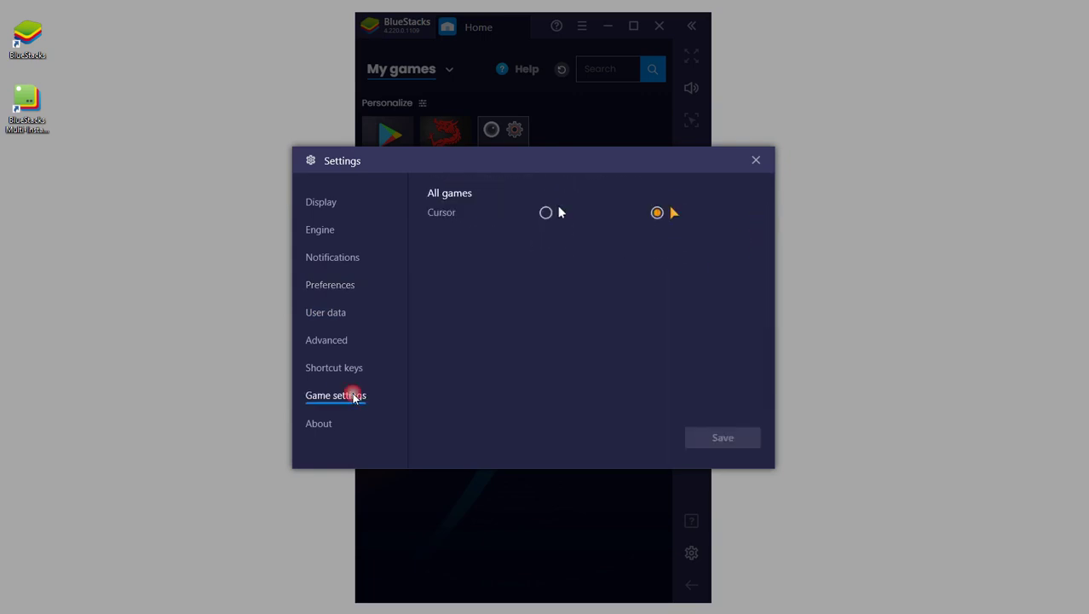
click(344, 363)
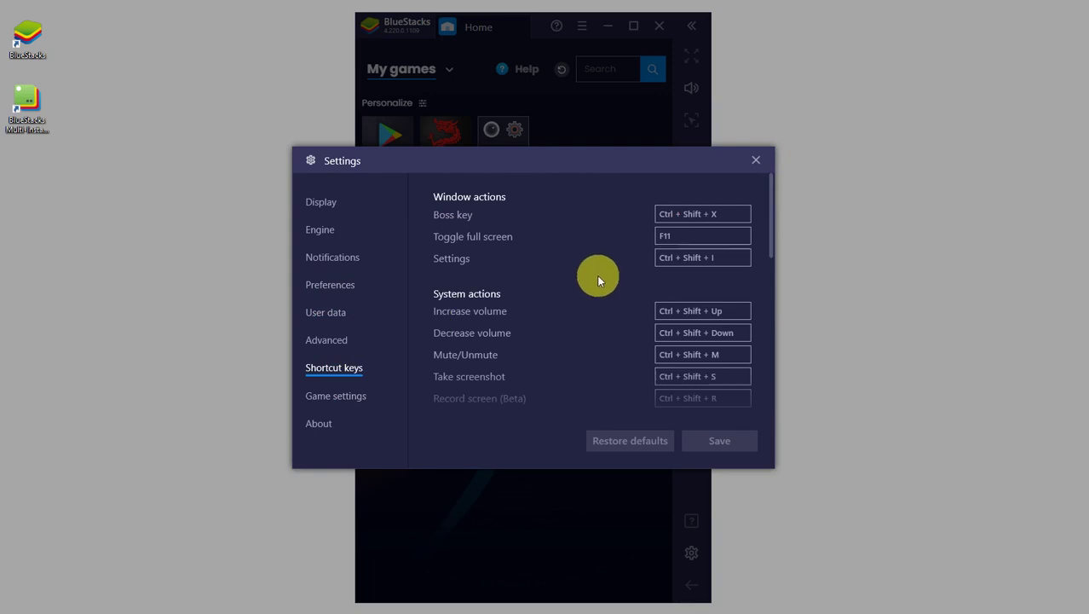
Set the Engine FPS slider from 60 down to 24, save, and close Settings.
scroll(597, 292, down, 10)
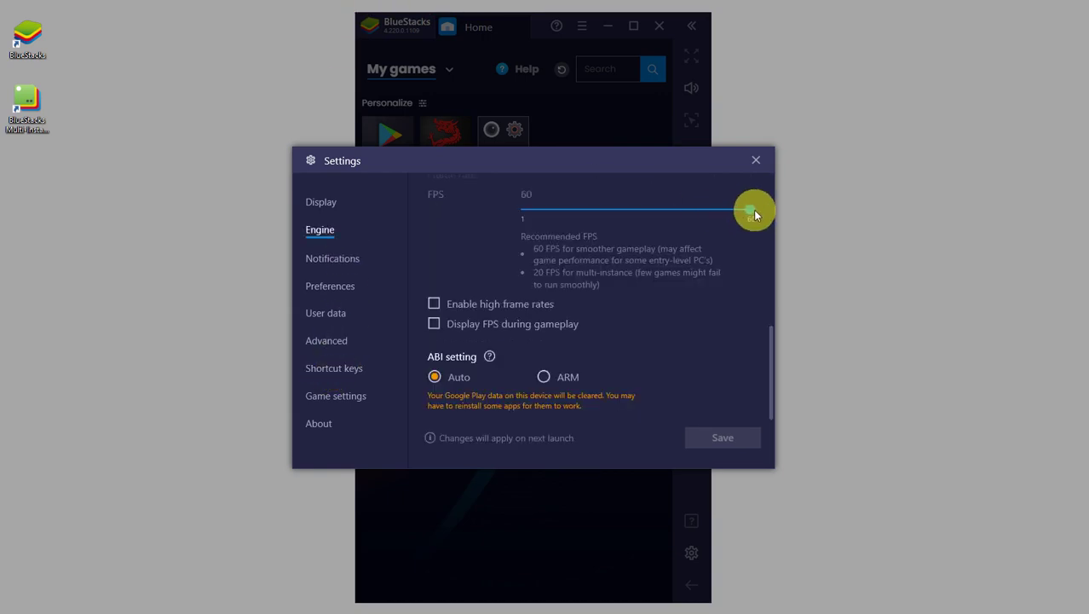
drag(753, 210, 616, 209)
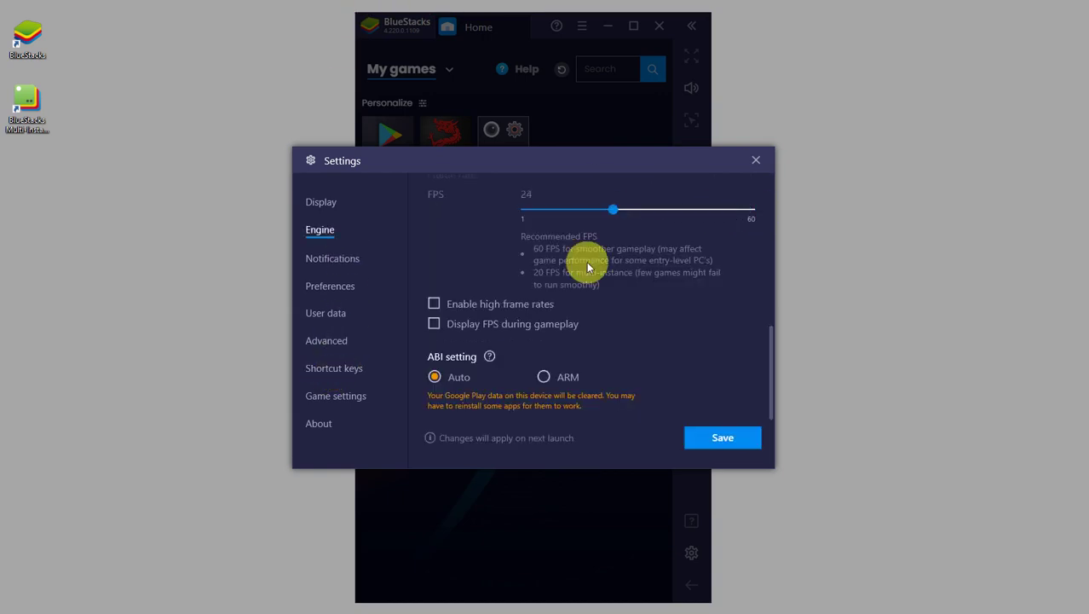
click(723, 438)
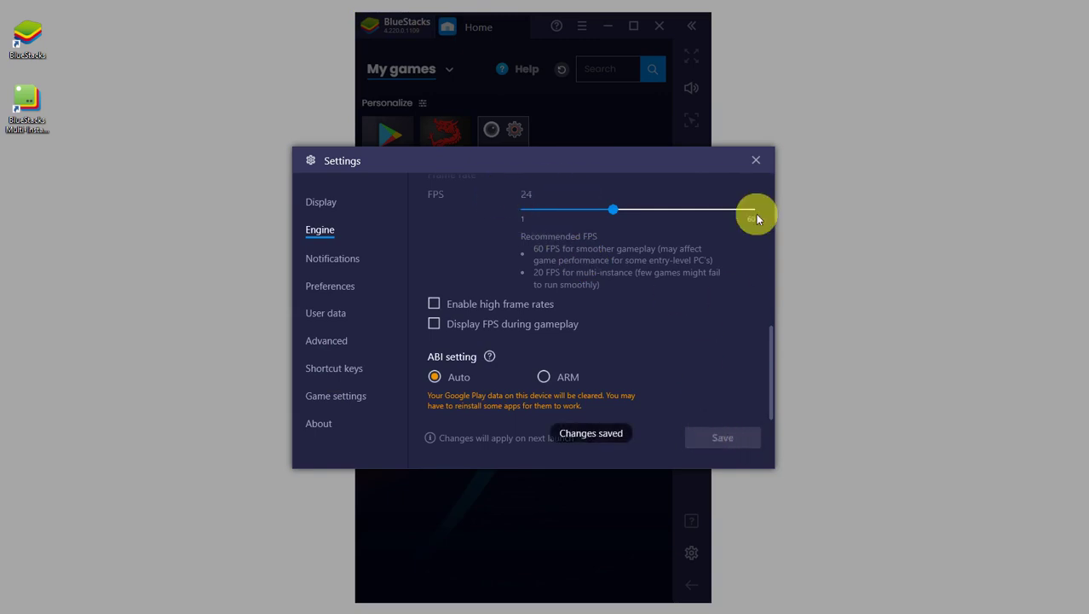
click(756, 159)
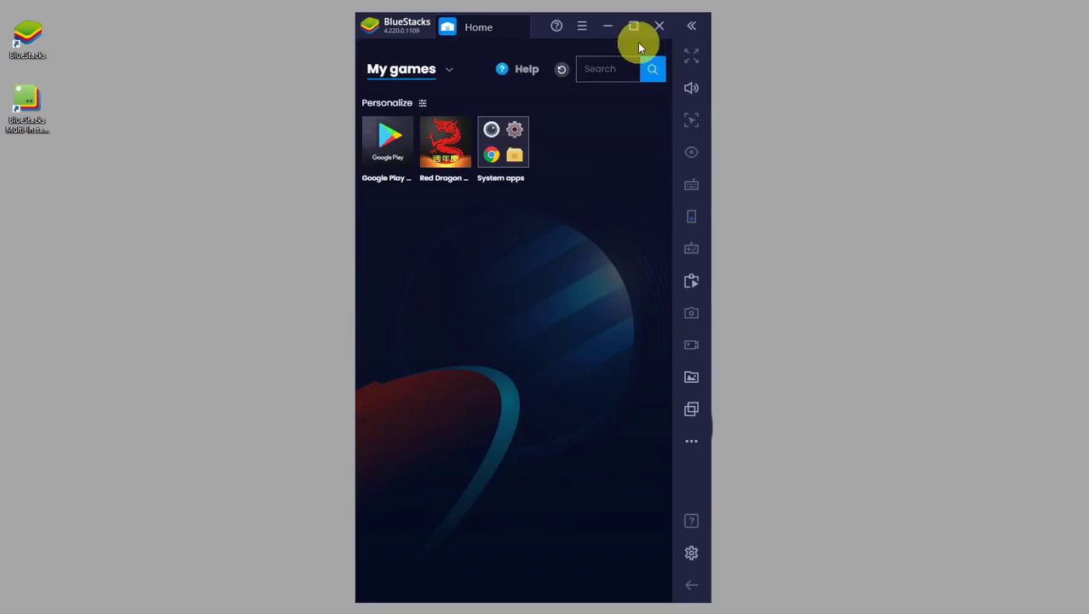
Minimize the BlueStacks window, leaving the desktop and its BlueStacks shortcuts visible.
click(609, 31)
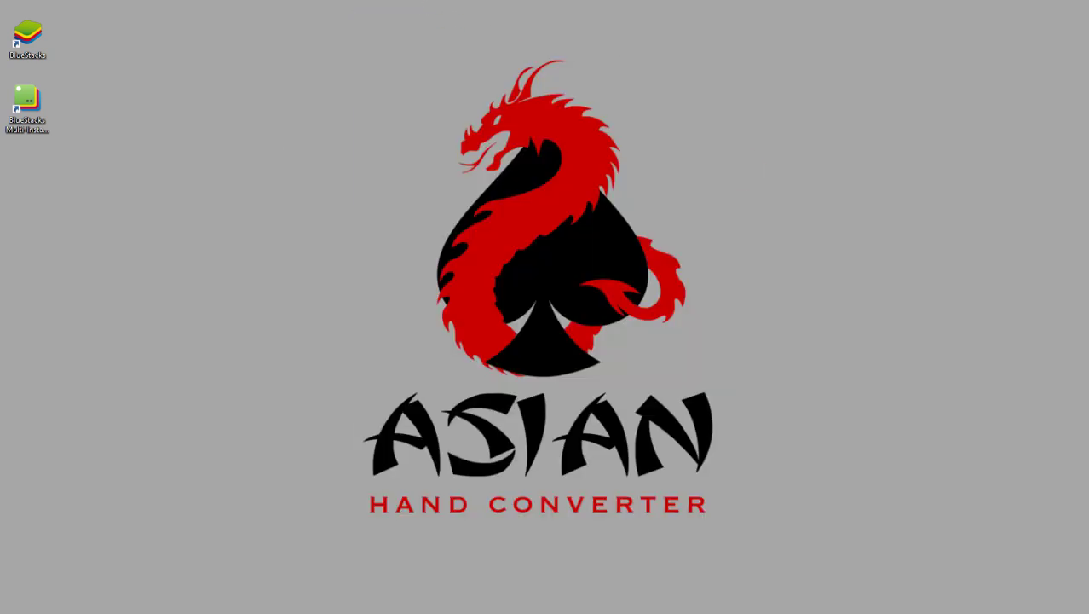